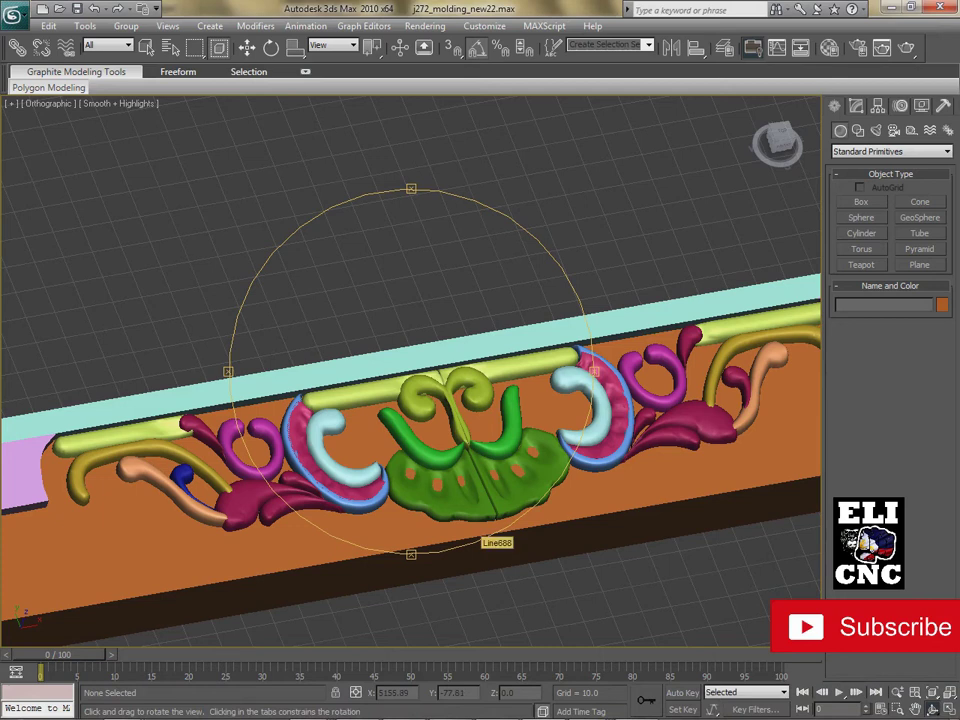
# Step: Examine the shorter molding's central shell ornament, plus the full lengths of both carved moldings from above and at an oblique angle
pyautogui.moveTo(480, 518); pyautogui.dragTo(320, 440)
pyautogui.scroll(4, 320, 440)
pyautogui.scroll(-9, 320, 440)
pyautogui.moveTo(320, 440); pyautogui.dragTo(80, 470)
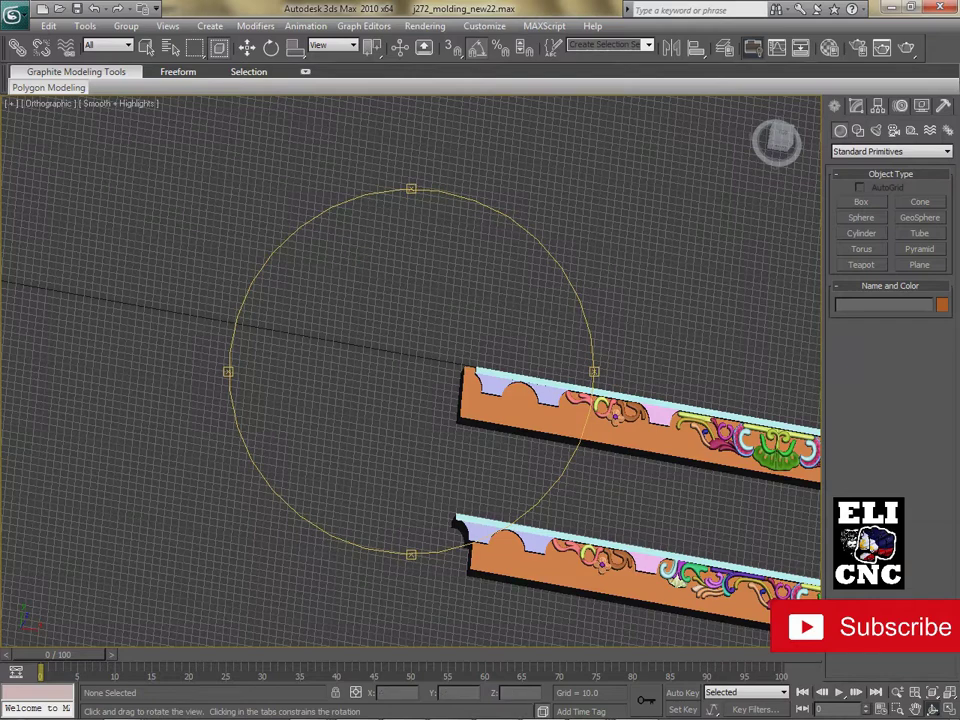
pyautogui.moveTo(700, 522); pyautogui.dragTo(253, 429, button='middle')
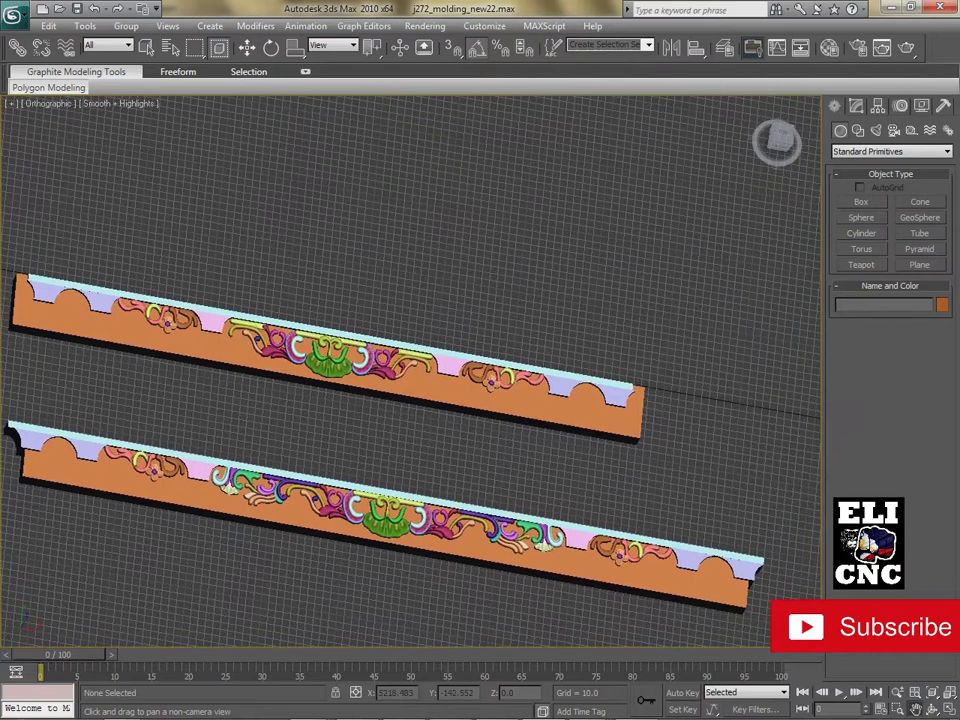
pyautogui.click(778, 137)
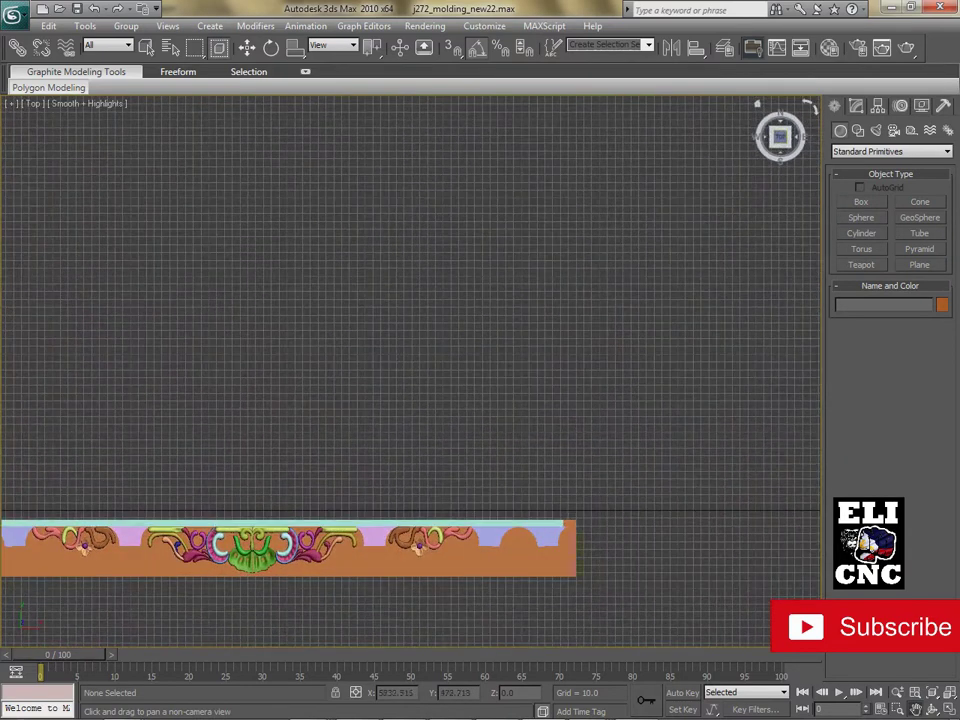
pyautogui.moveTo(450, 526); pyautogui.dragTo(571, 336, button='middle')
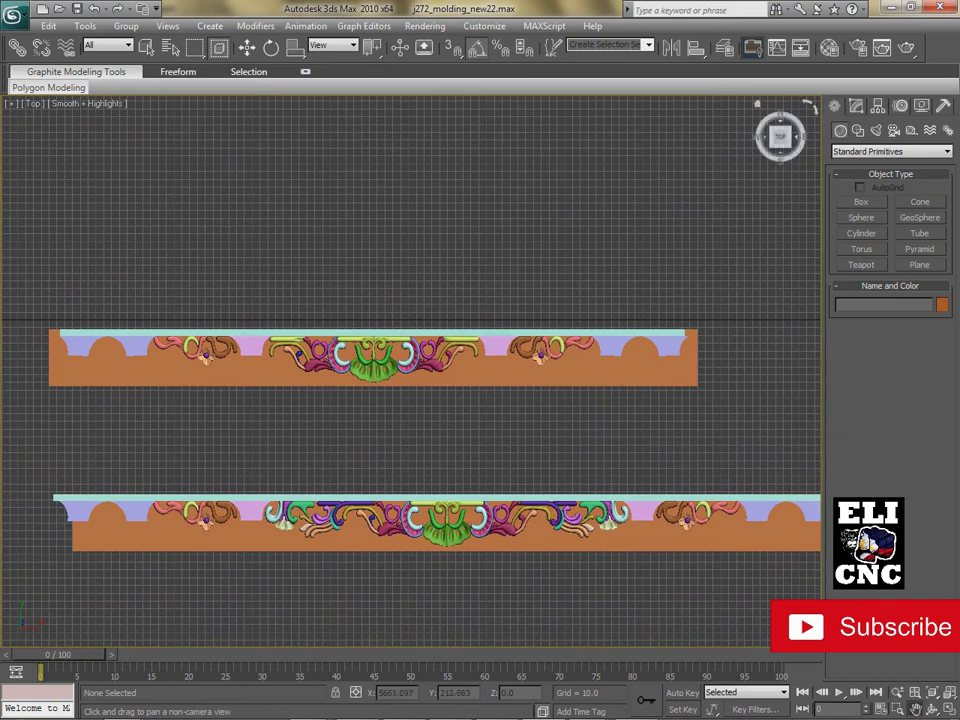
pyautogui.moveTo(503, 444); pyautogui.dragTo(477, 440, button='middle')
pyautogui.click(932, 709)
pyautogui.moveTo(345, 375); pyautogui.dragTo(250, 344)
pyautogui.moveTo(249, 414); pyautogui.dragTo(255, 400)
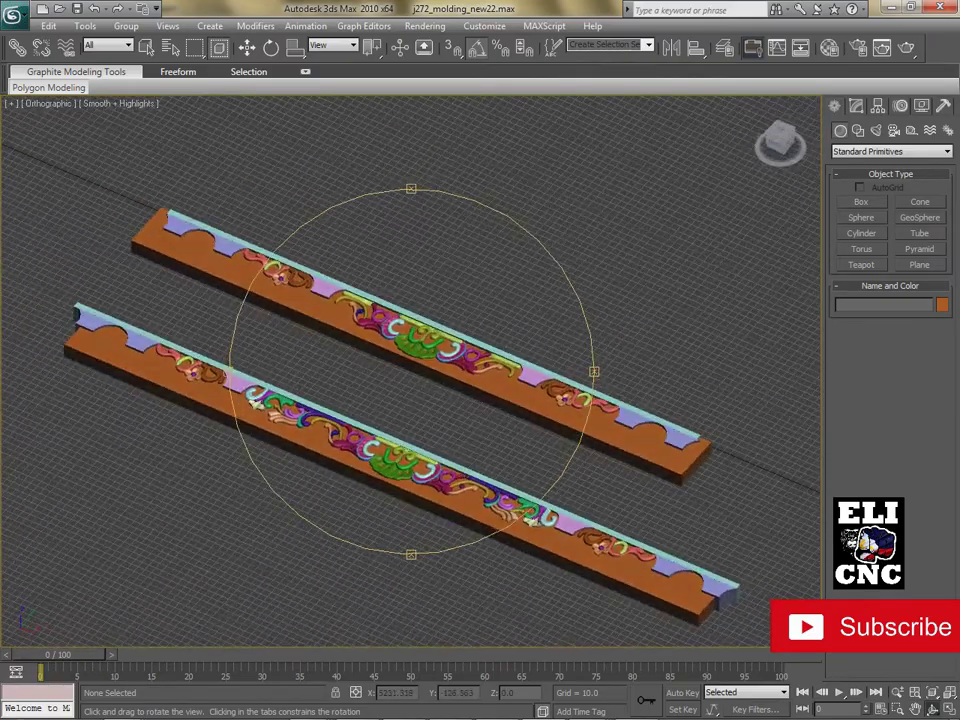
# Step: Examine the scroll, flower and shell carvings along both moldings up close, from the central ornaments to the arched ends
pyautogui.scroll(3, 407, 366)
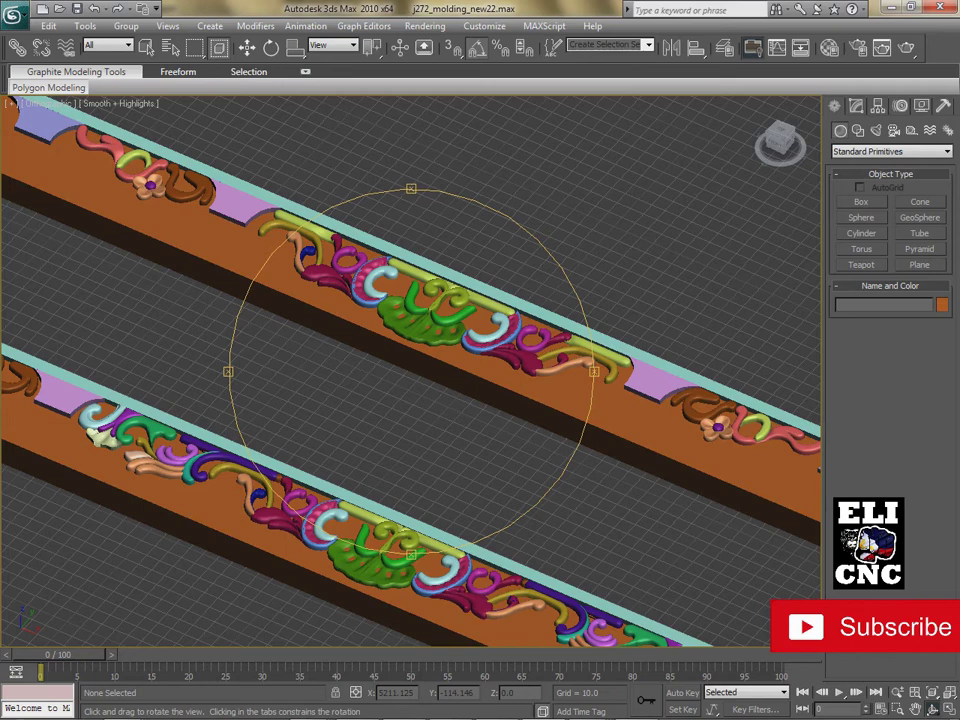
pyautogui.moveTo(594, 372); pyautogui.dragTo(1, 465)
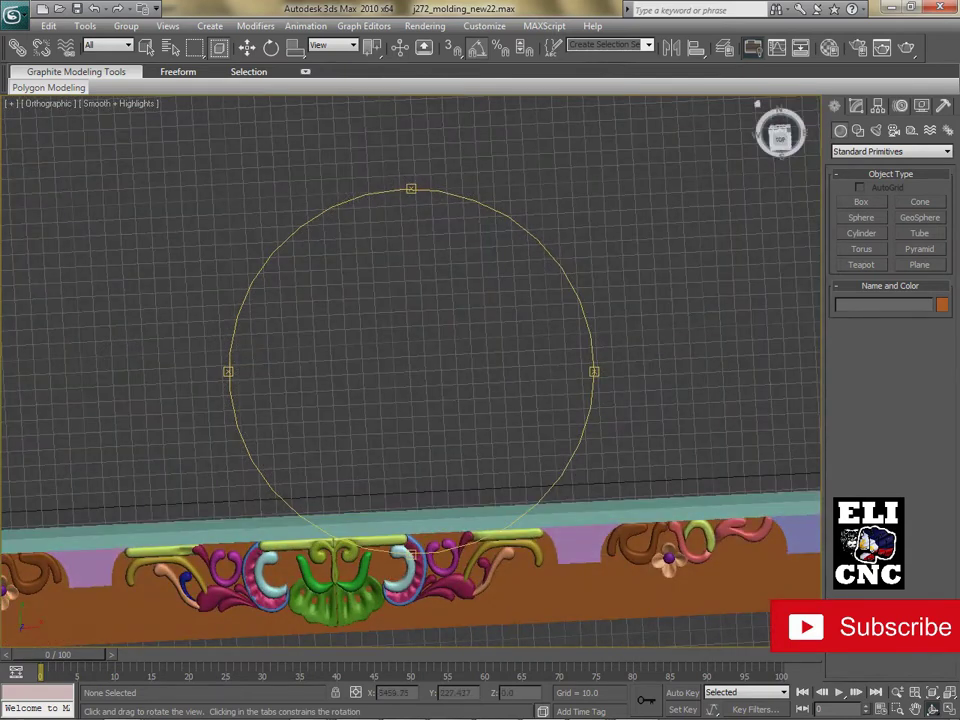
pyautogui.click(780, 138)
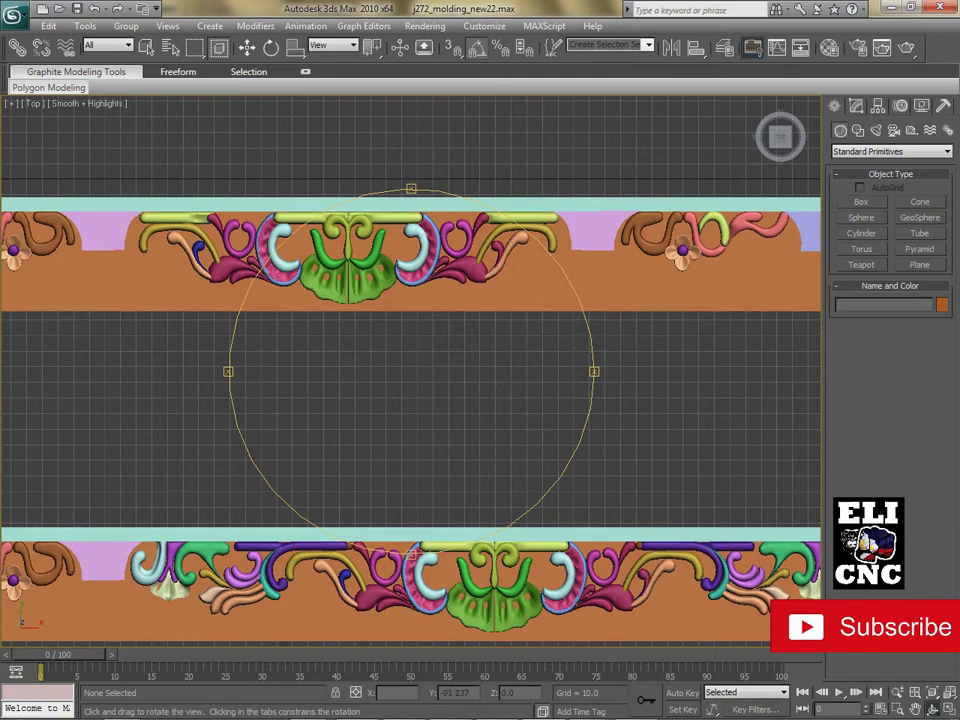
pyautogui.moveTo(410, 372)
pyautogui.mouseDown()
pyautogui.moveTo(484, 368)
pyautogui.moveTo(338, 362)
pyautogui.moveTo(422, 362)
pyautogui.moveTo(400, 374)
pyautogui.mouseUp()
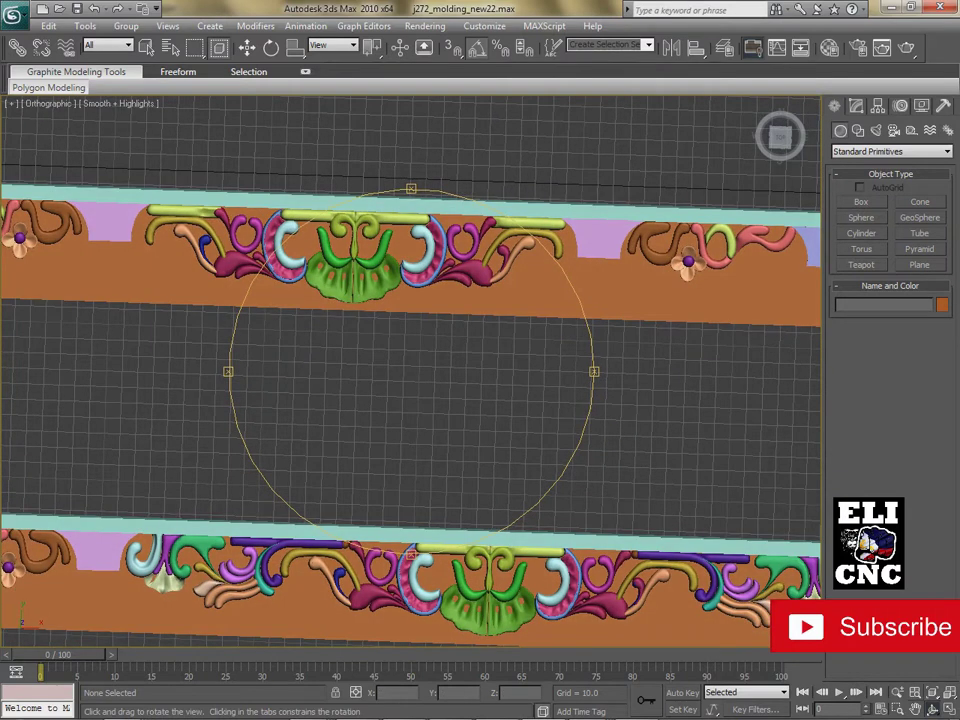
pyautogui.click(915, 709)
pyautogui.moveTo(410, 372); pyautogui.dragTo(637, 374)
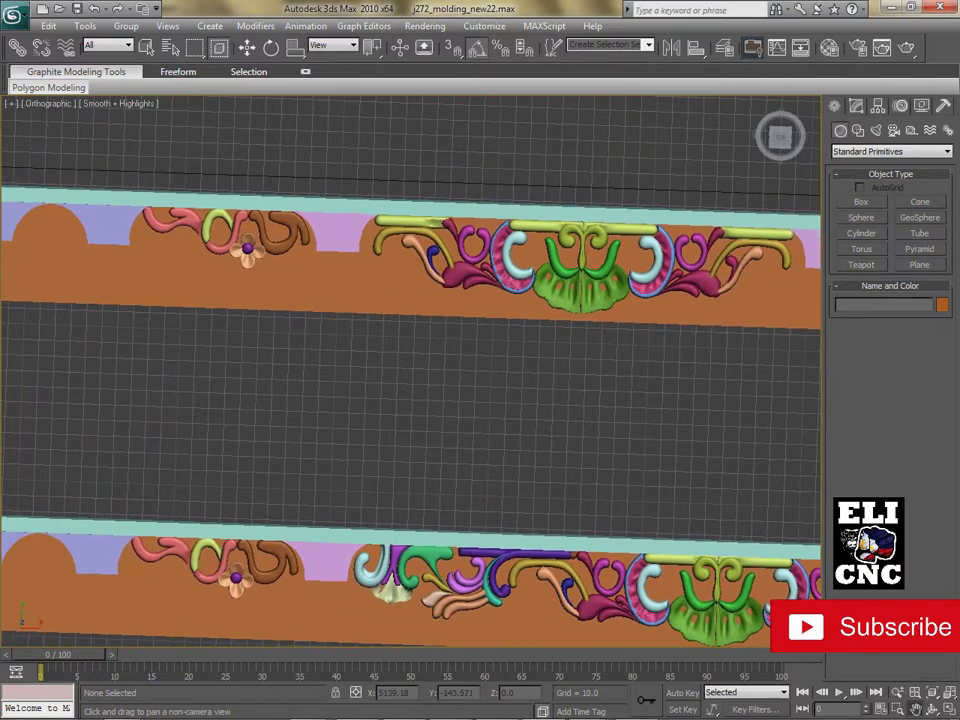
pyautogui.moveTo(450, 380); pyautogui.dragTo(42, 330)
pyautogui.moveTo(560, 375); pyautogui.dragTo(955, 380, button='middle')
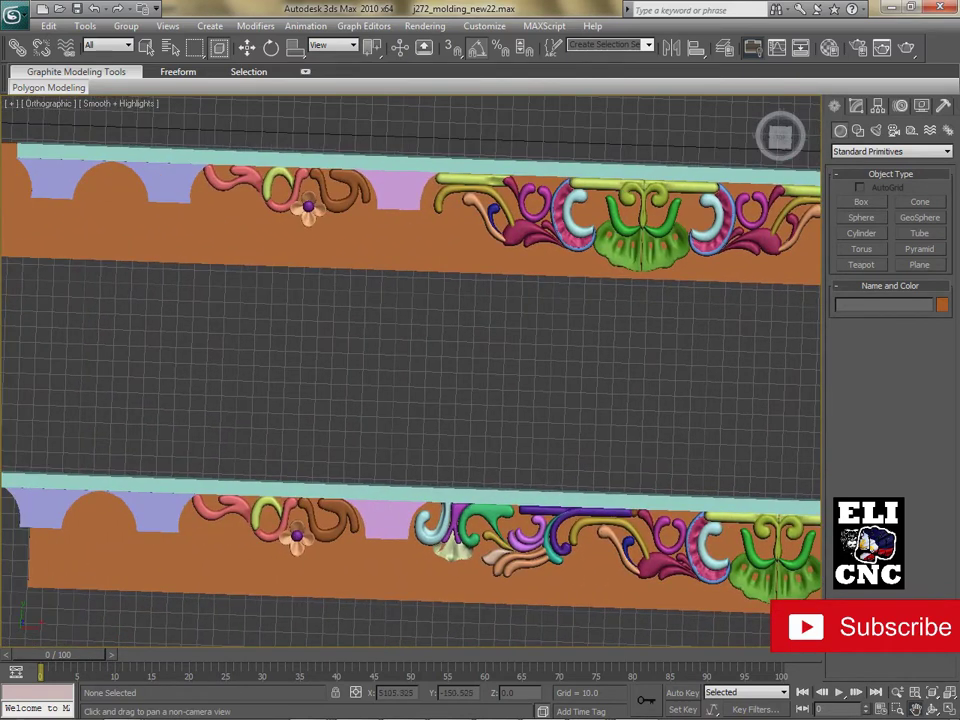
pyautogui.moveTo(955, 380); pyautogui.dragTo(740, 385, button='middle')
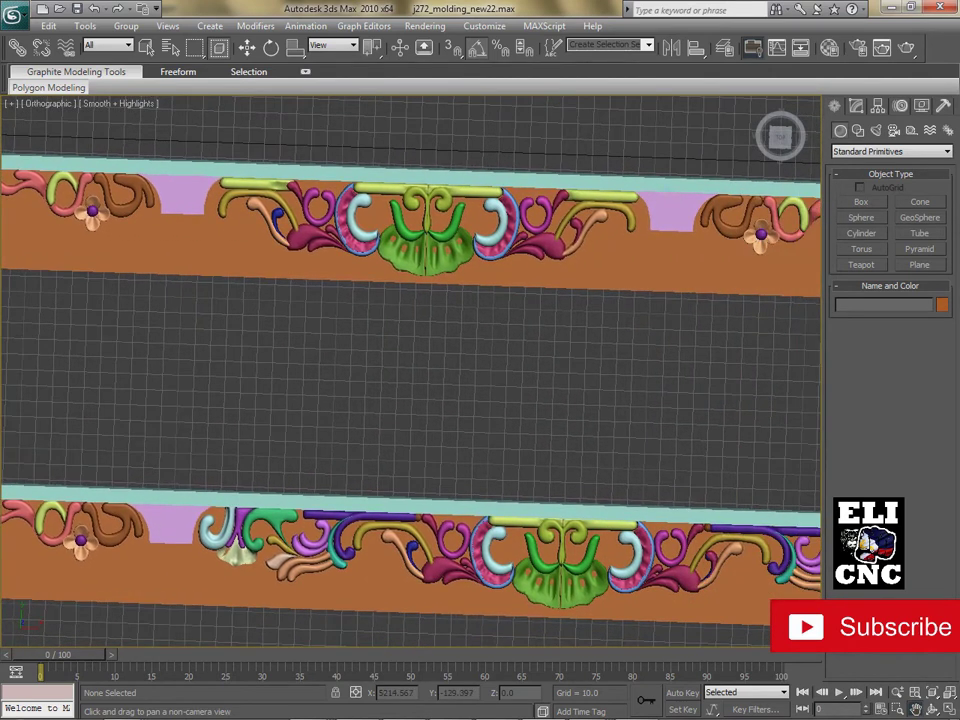
pyautogui.moveTo(430, 380); pyautogui.dragTo(391, 372, button='middle')
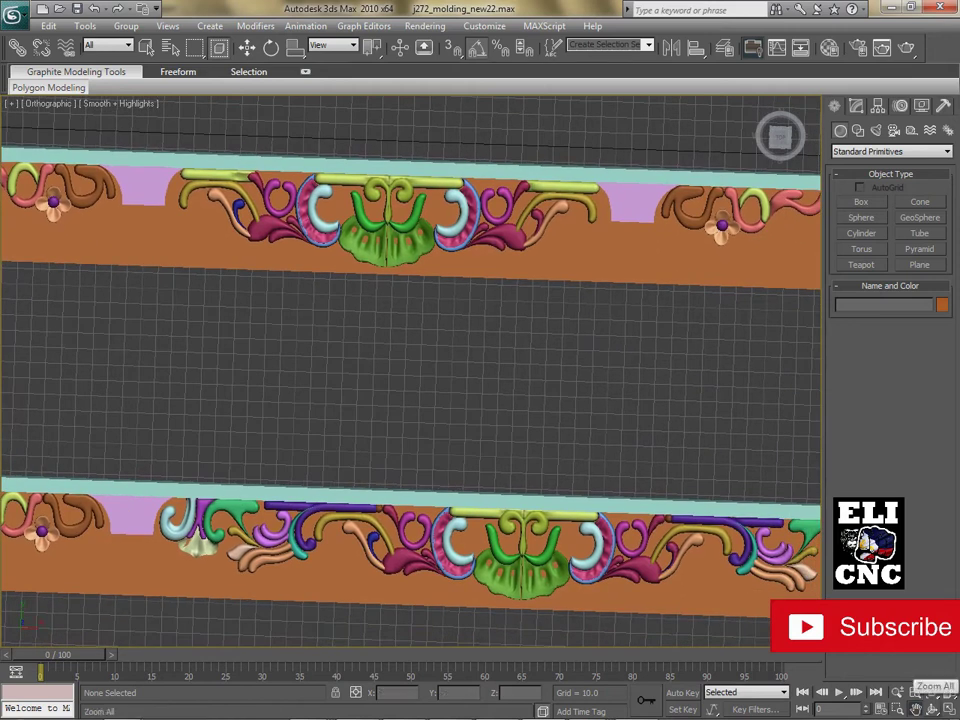
# Step: Inspect the relief depth of the shorter molding's central ornament from the front and rear, and the overall shape of both moldings
pyautogui.click(932, 709)
pyautogui.moveTo(430, 400); pyautogui.dragTo(343, 270)
pyautogui.moveTo(420, 370); pyautogui.dragTo(336, 358)
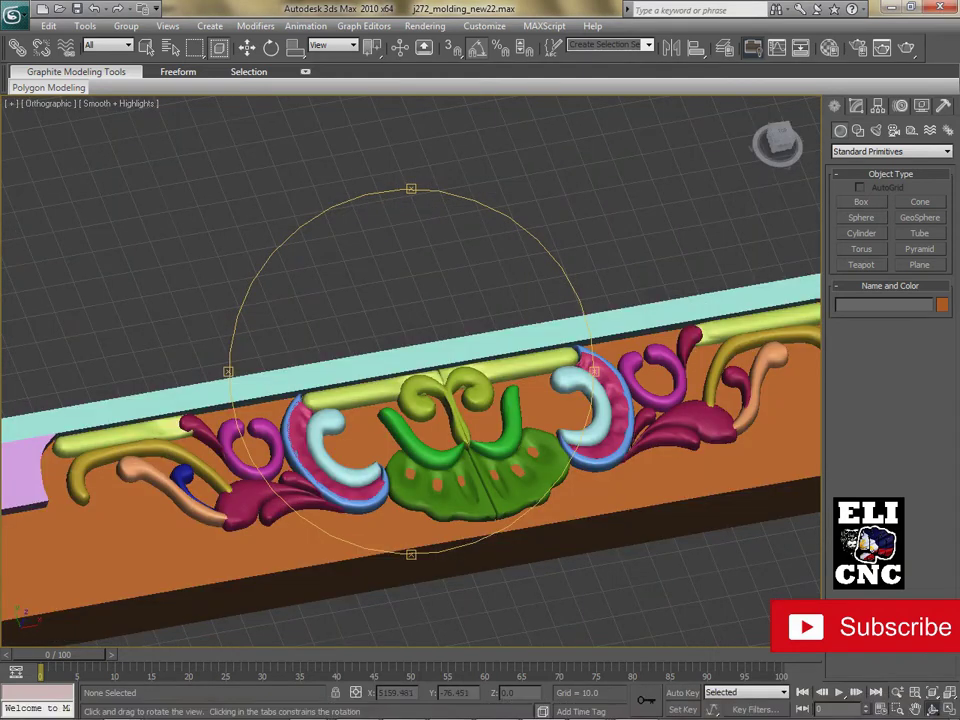
pyautogui.moveTo(411, 400); pyautogui.dragTo(98, 394)
pyautogui.scroll(4, 411, 371)
pyautogui.scroll(-10, 411, 371)
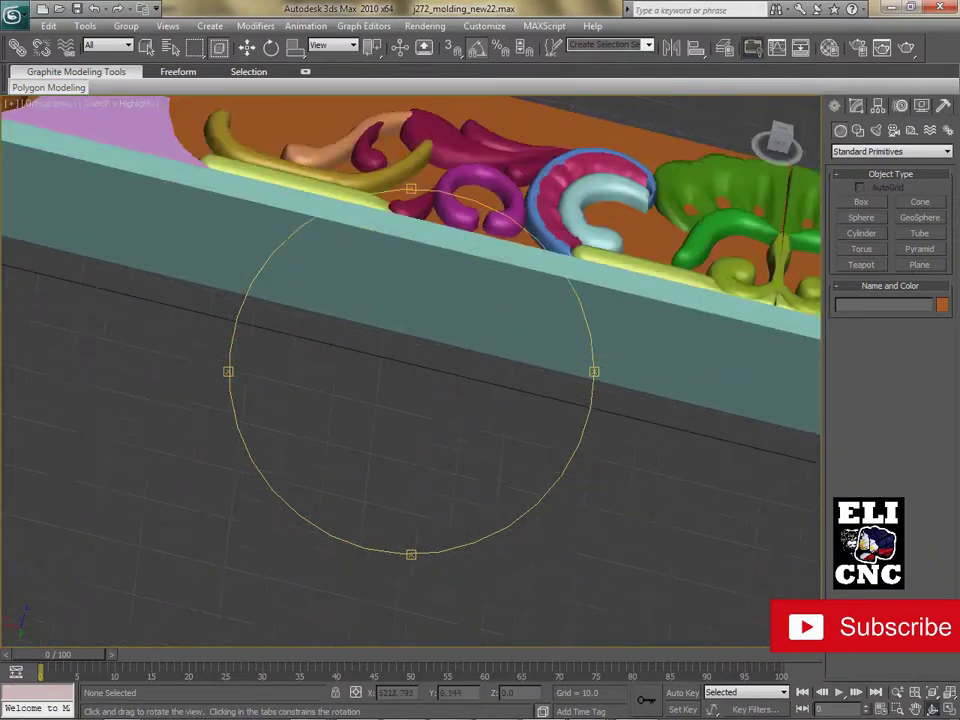
pyautogui.moveTo(380, 519); pyautogui.dragTo(295, 490)
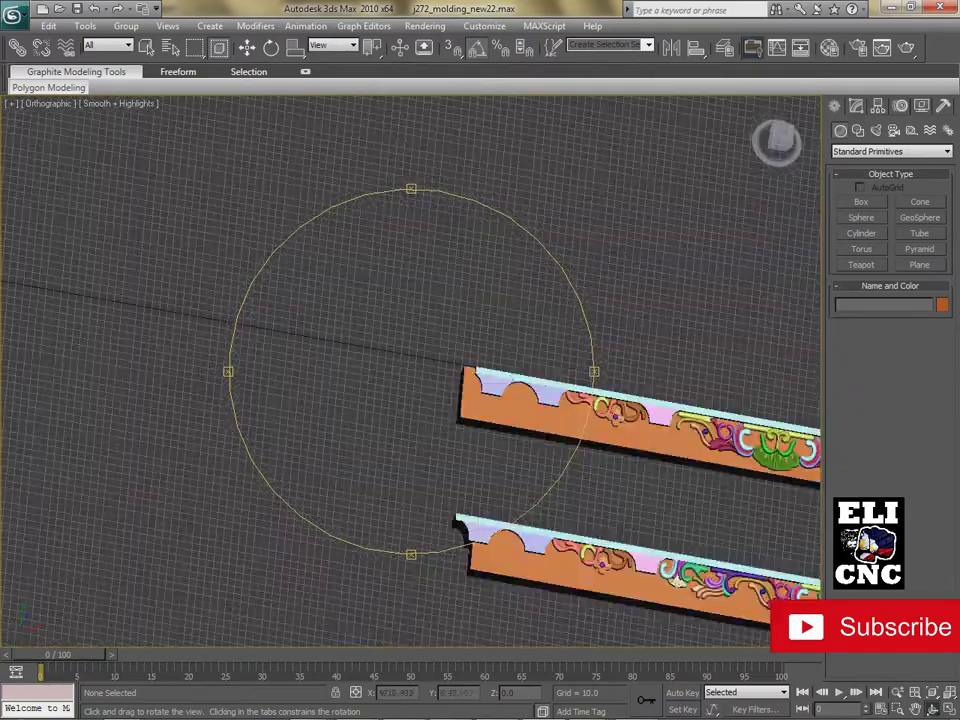
pyautogui.moveTo(381, 520); pyautogui.dragTo(252, 497, button='middle')
pyautogui.moveTo(560, 450); pyautogui.dragTo(252, 348, button='middle')
pyautogui.moveTo(286, 520); pyautogui.dragTo(276, 548, button='middle')
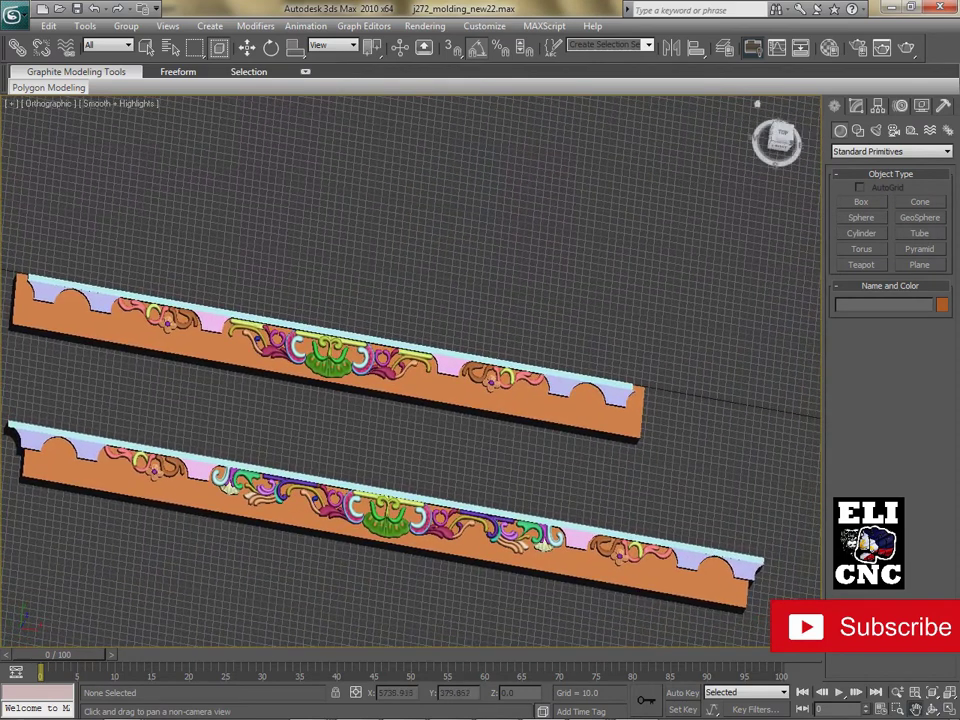
# Step: Compare the layout of the two moldings from the top and their central ornaments at an oblique angle
pyautogui.click(782, 133)
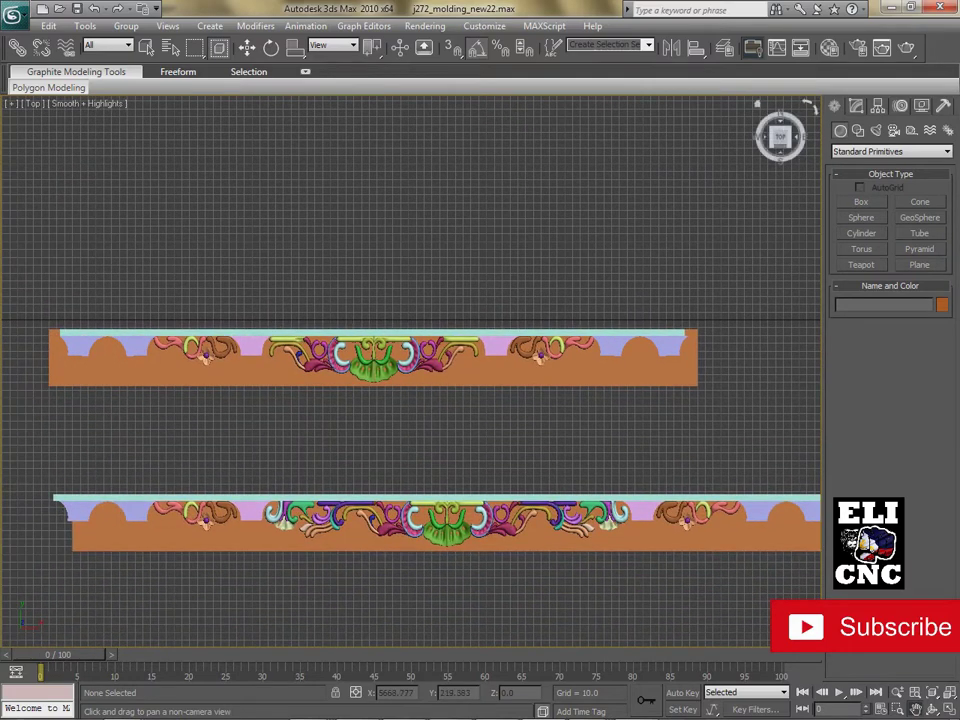
pyautogui.moveTo(718, 552); pyautogui.dragTo(640, 530, button='middle')
pyautogui.keyDown('alt'); pyautogui.moveTo(553, 531); pyautogui.dragTo(532, 523, button='middle'); pyautogui.keyUp('alt')
pyautogui.scroll(4, 411, 371)
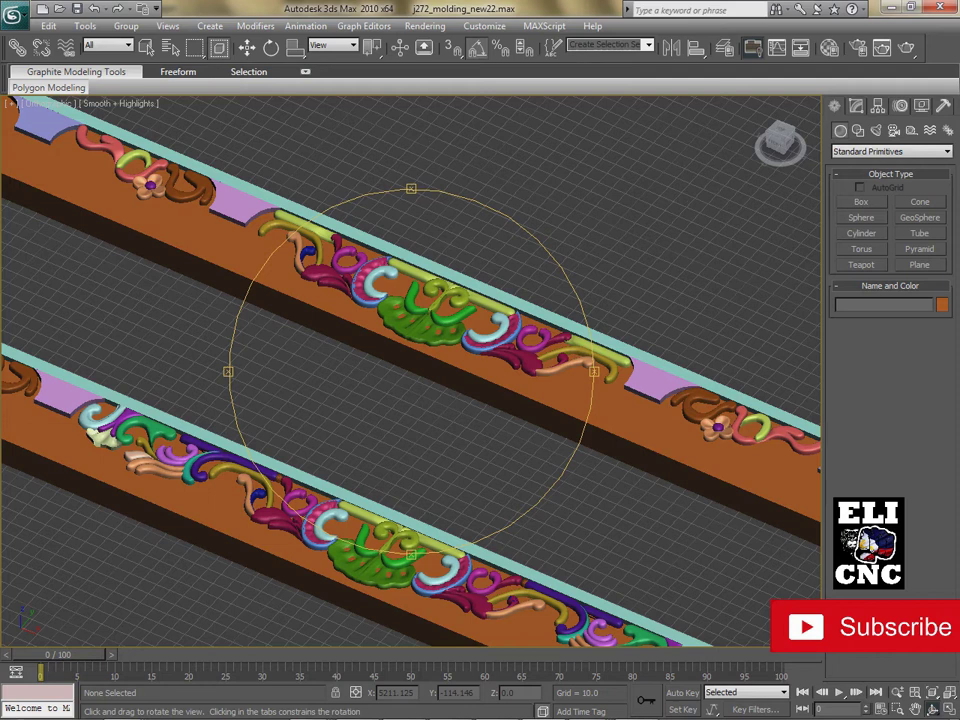
pyautogui.moveTo(430, 375); pyautogui.dragTo(28, 444)
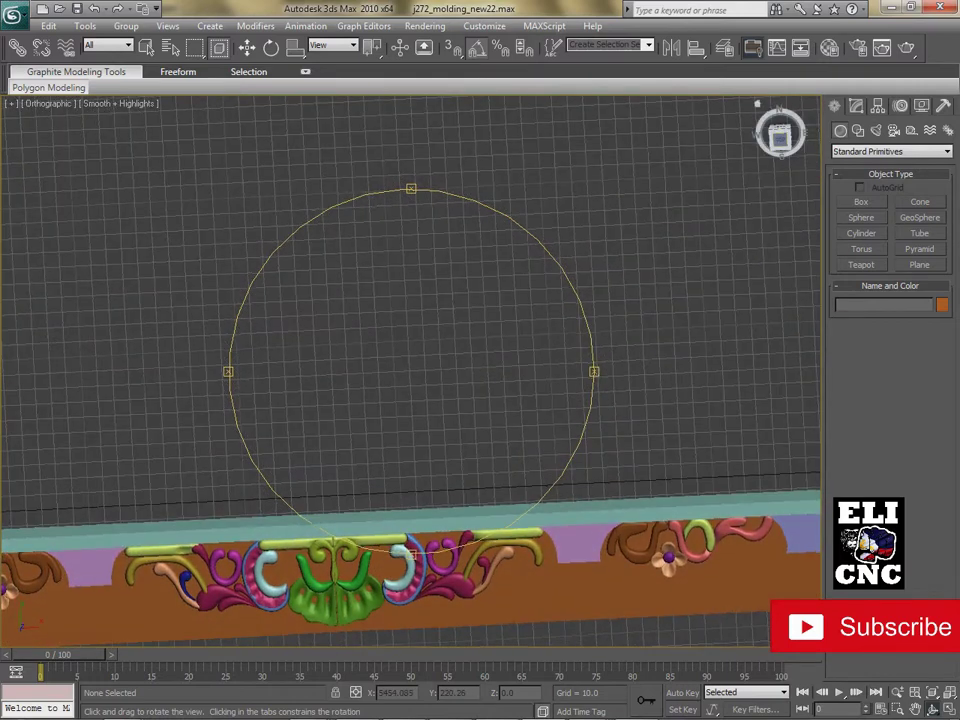
pyautogui.press('t')
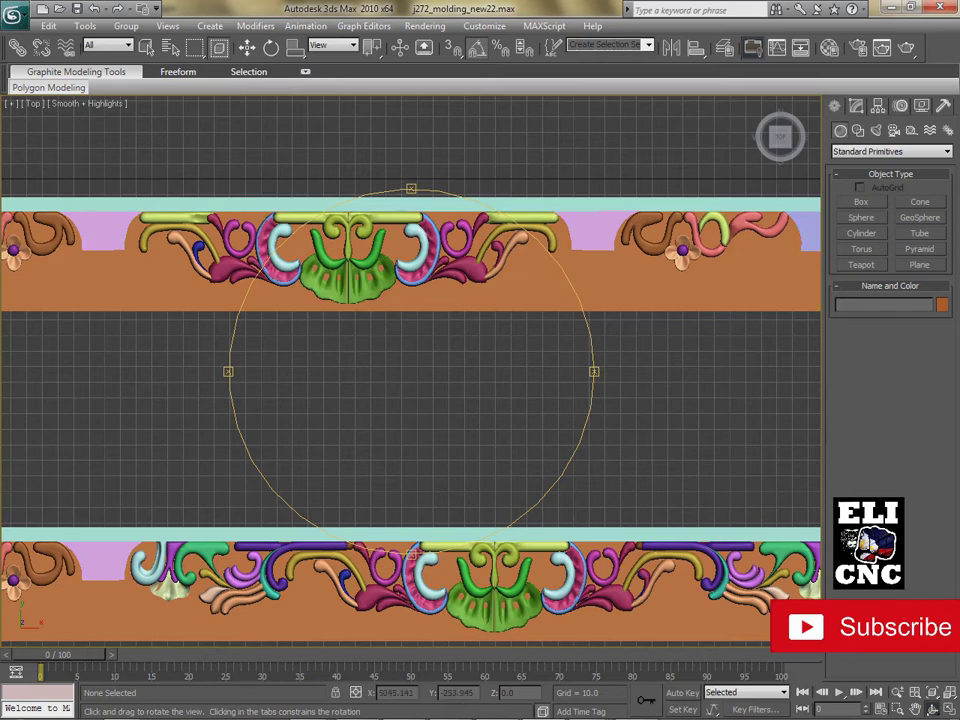
pyautogui.moveTo(411, 420); pyautogui.dragTo(392, 410)
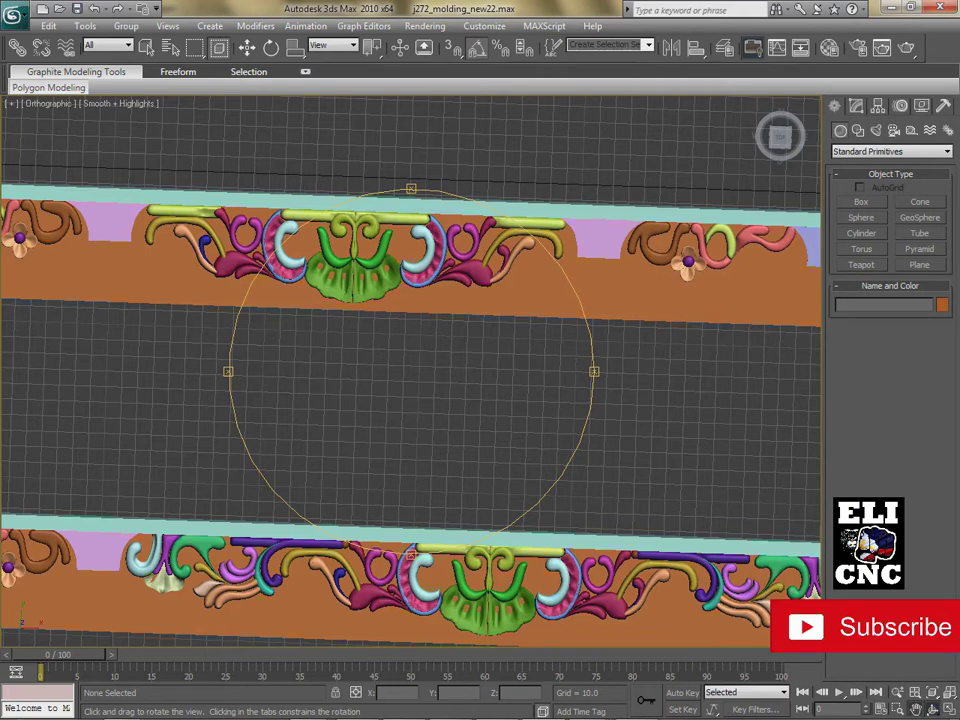
# Step: Review the carved details along both moldings from near the top, covering the arched cutouts, flowers and central shells
pyautogui.moveTo(392, 410); pyautogui.dragTo(621, 410, button='middle')
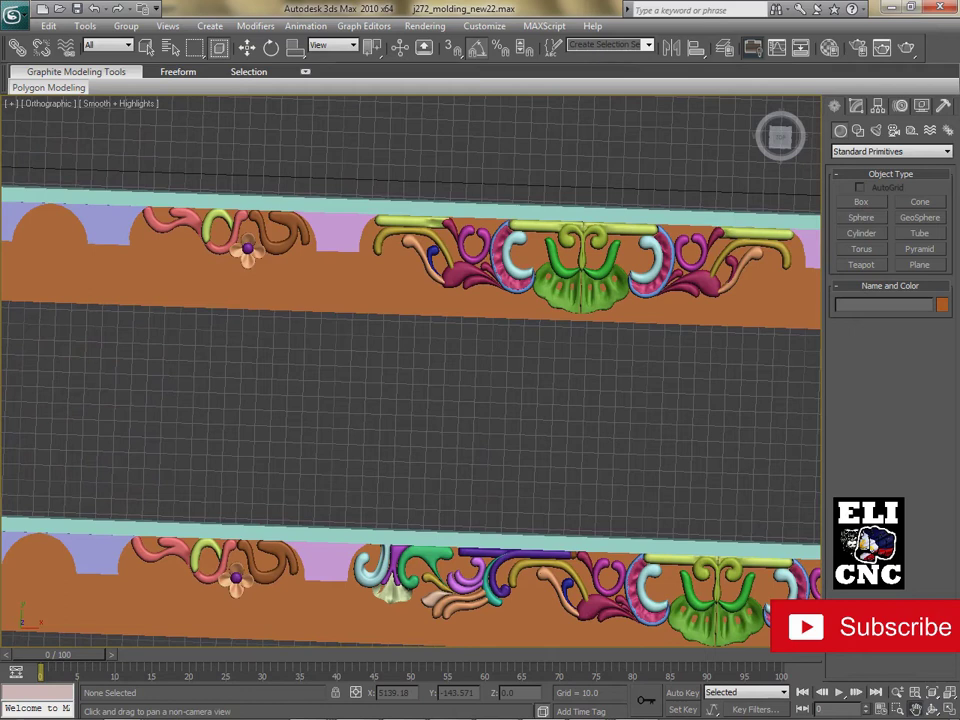
pyautogui.moveTo(430, 400); pyautogui.dragTo(21, 349, button='middle')
pyautogui.moveTo(520, 400); pyautogui.dragTo(409, 360, button='middle')
pyautogui.moveTo(60, 350); pyautogui.dragTo(635, 383, button='middle')
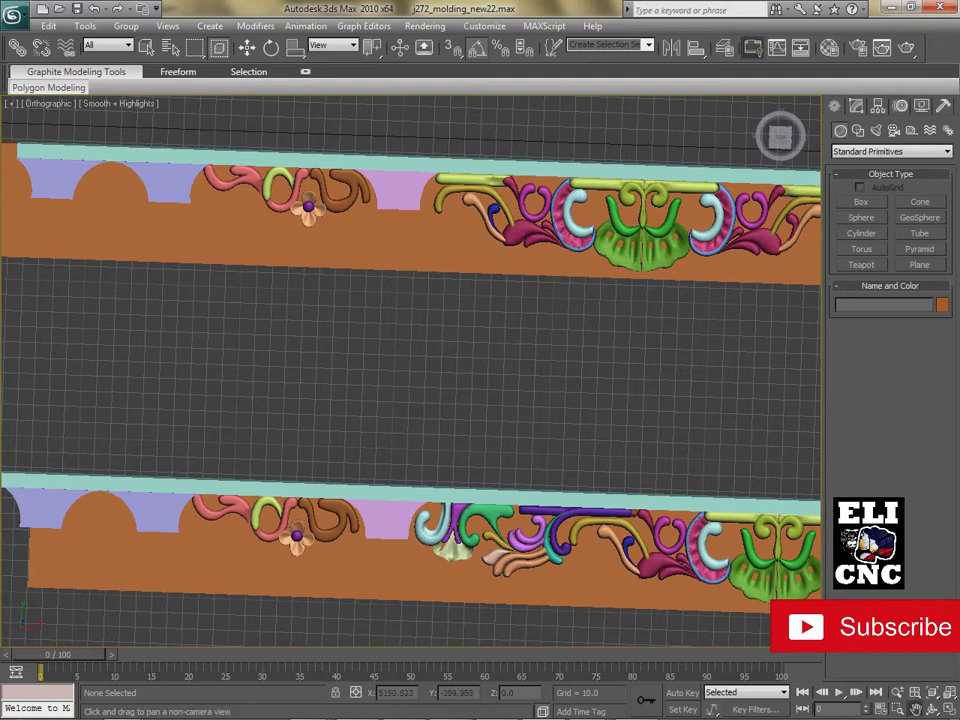
pyautogui.moveTo(560, 372); pyautogui.dragTo(344, 376, button='middle')
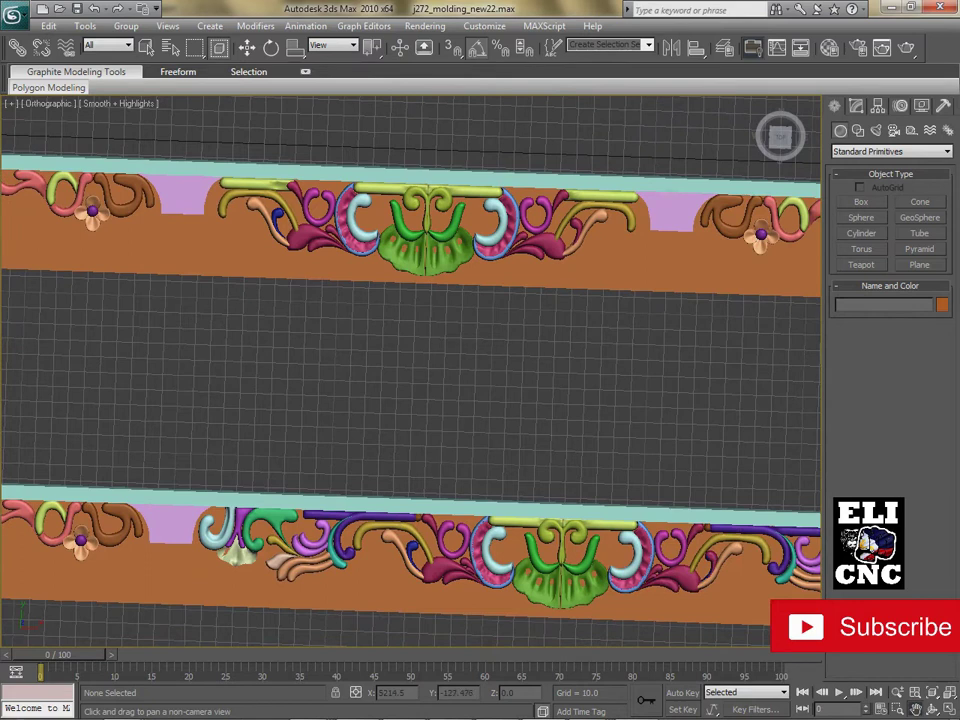
pyautogui.moveTo(600, 420); pyautogui.dragTo(560, 413, button='middle')
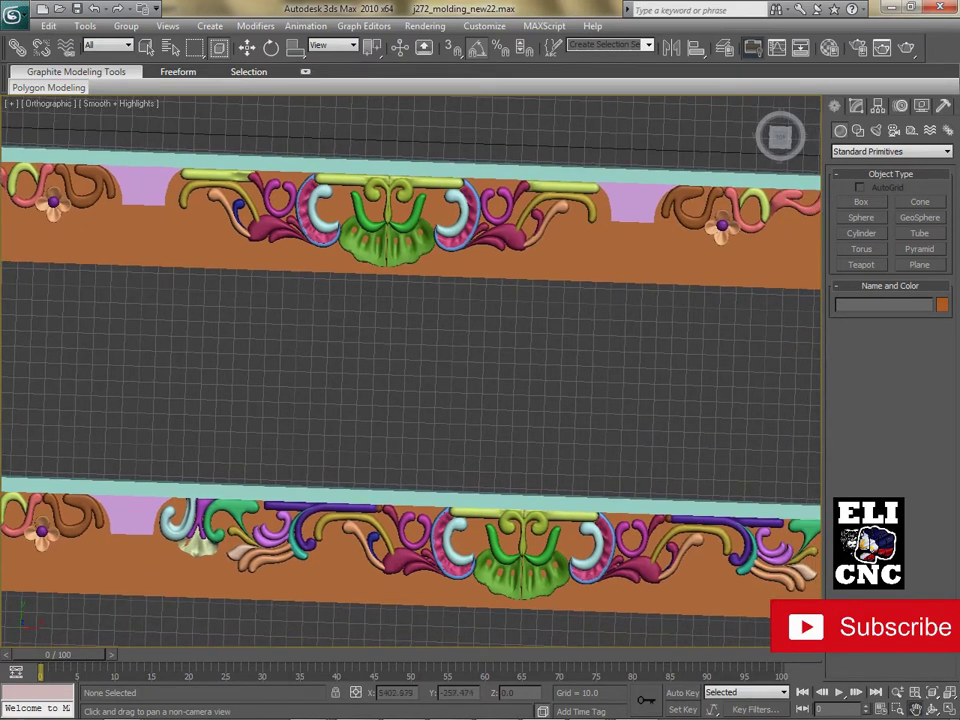
# Step: Inspect the raised carvings on both moldings obliquely, the shorter molding's shell and rear edge up close, and both full lengths
pyautogui.click(932, 709)
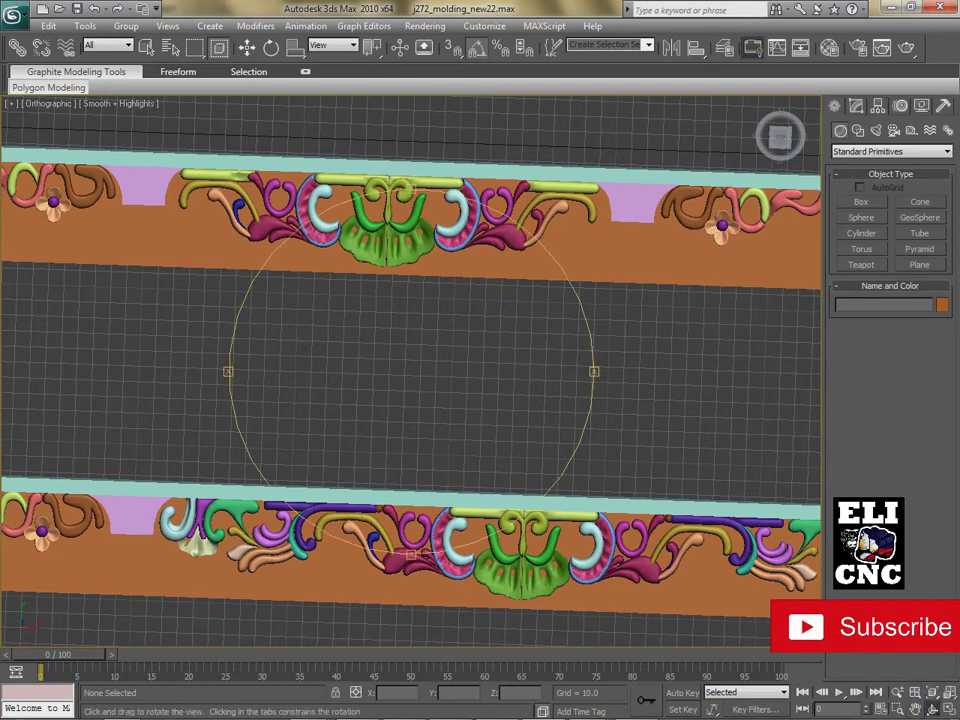
pyautogui.moveTo(470, 440); pyautogui.dragTo(415, 378)
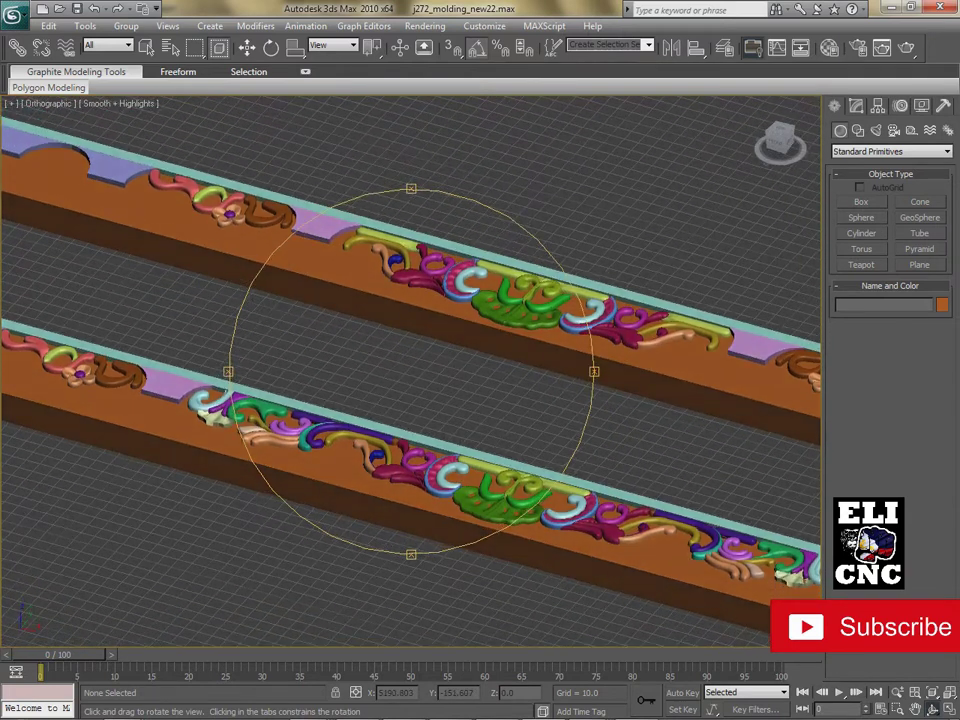
pyautogui.moveTo(415, 378); pyautogui.dragTo(112, 420)
pyautogui.moveTo(485, 516); pyautogui.dragTo(352, 318)
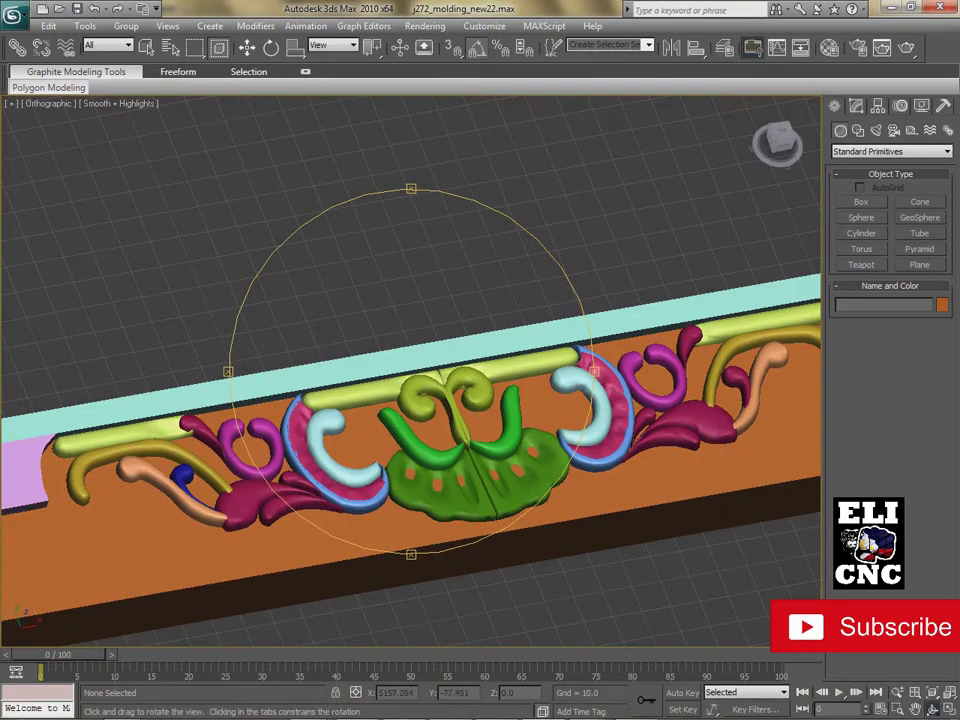
pyautogui.moveTo(476, 520); pyautogui.dragTo(452, 520)
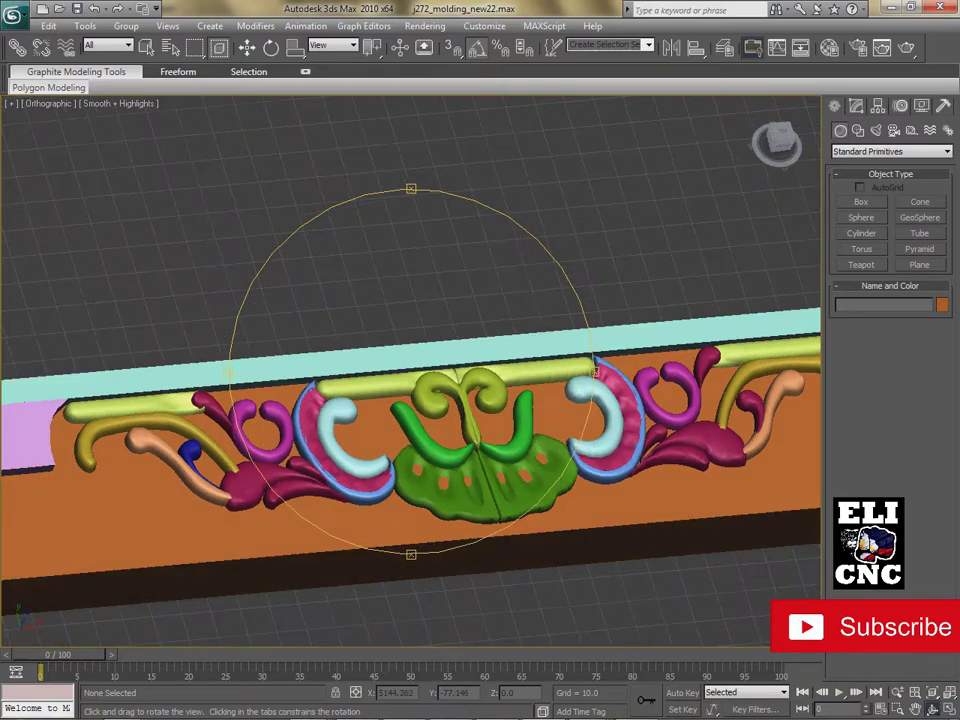
pyautogui.moveTo(348, 520); pyautogui.dragTo(294, 520)
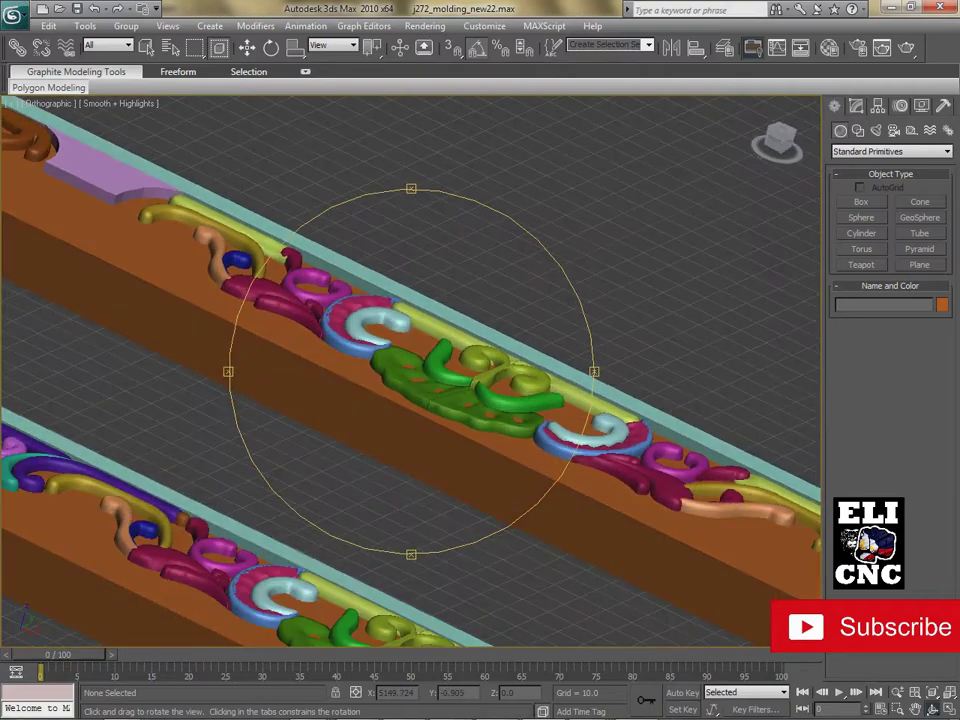
pyautogui.moveTo(430, 400); pyautogui.dragTo(268, 447)
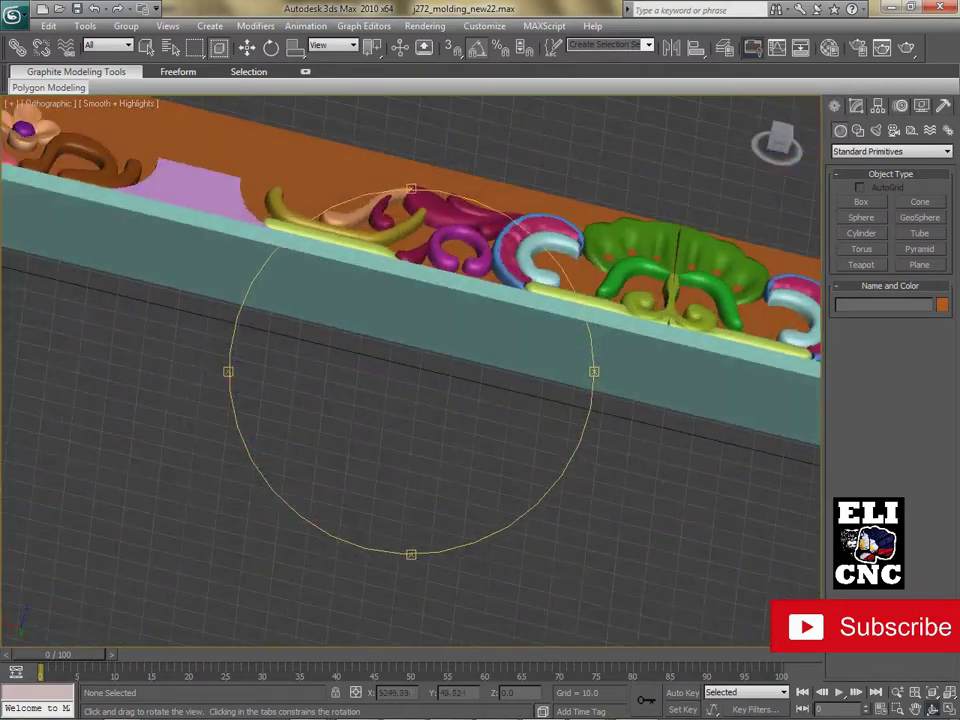
pyautogui.scroll(-10, 411, 372)
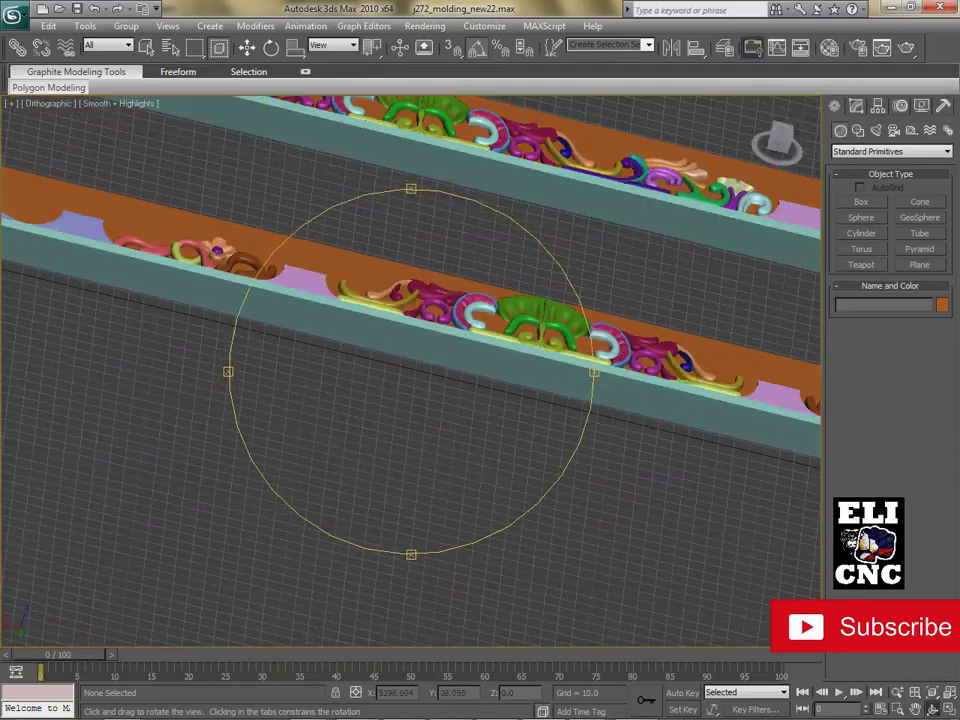
pyautogui.moveTo(430, 380); pyautogui.dragTo(200, 420)
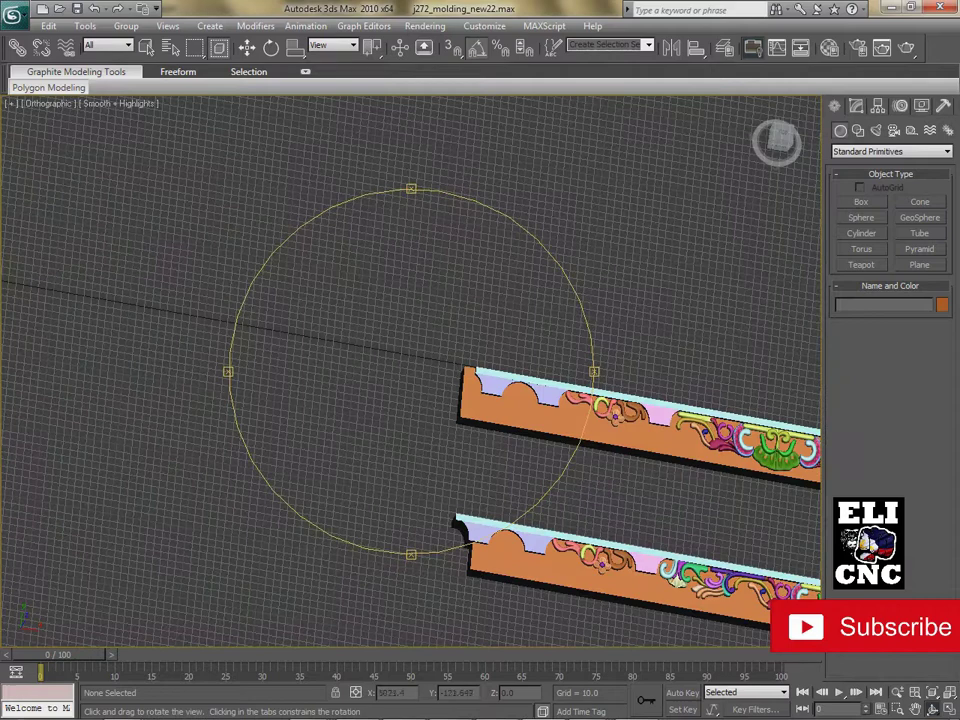
pyautogui.hotkey('ctrl', 'p')
pyautogui.moveTo(620, 400); pyautogui.dragTo(174, 308, button='middle')
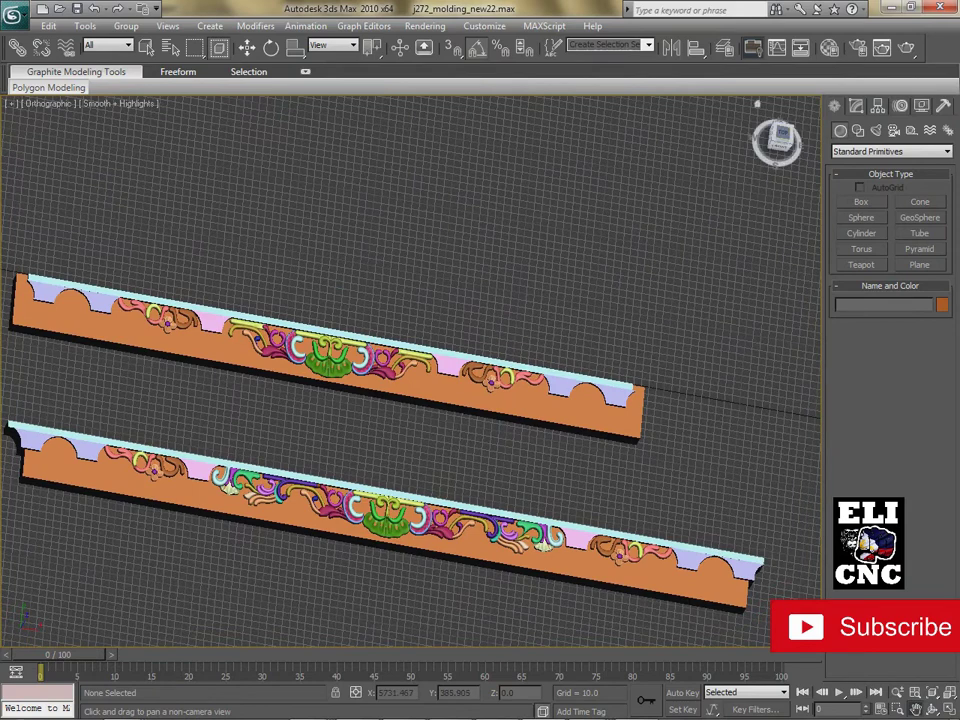
# Step: Compare the full lengths of both moldings from the top and examine their carved relief at oblique angles
pyautogui.press('t')
pyautogui.moveTo(400, 490); pyautogui.dragTo(521, 300, button='middle')
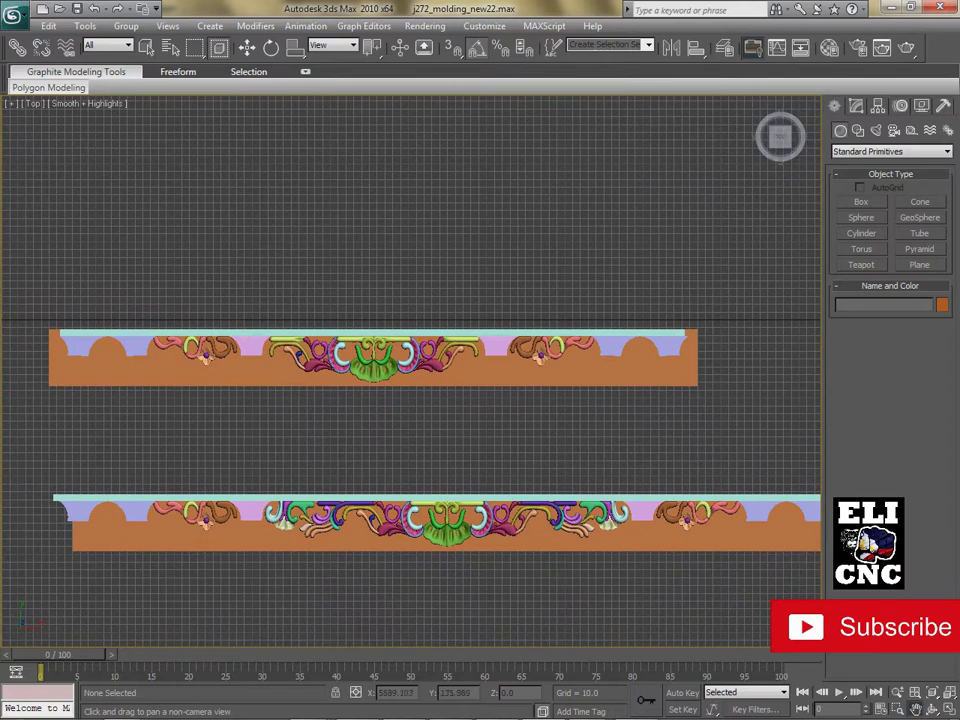
pyautogui.moveTo(548, 520); pyautogui.dragTo(522, 516, button='middle')
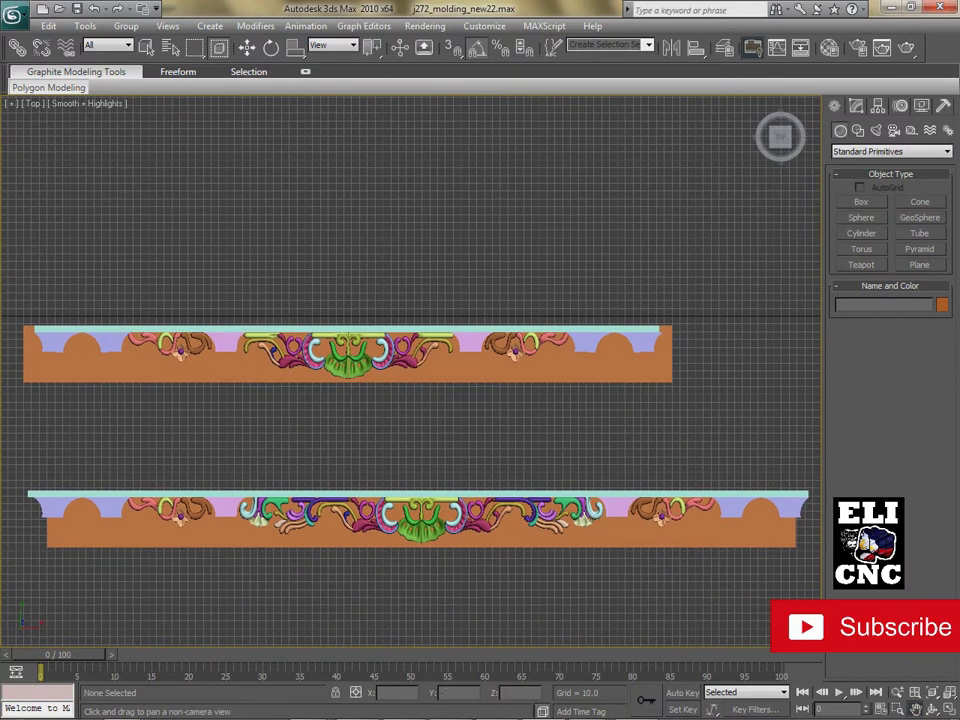
pyautogui.keyDown('alt'); pyautogui.moveTo(700, 531); pyautogui.dragTo(631, 616, button='middle'); pyautogui.keyUp('alt')
pyautogui.moveTo(440, 440); pyautogui.dragTo(412, 404)
pyautogui.scroll(3, 411, 371)
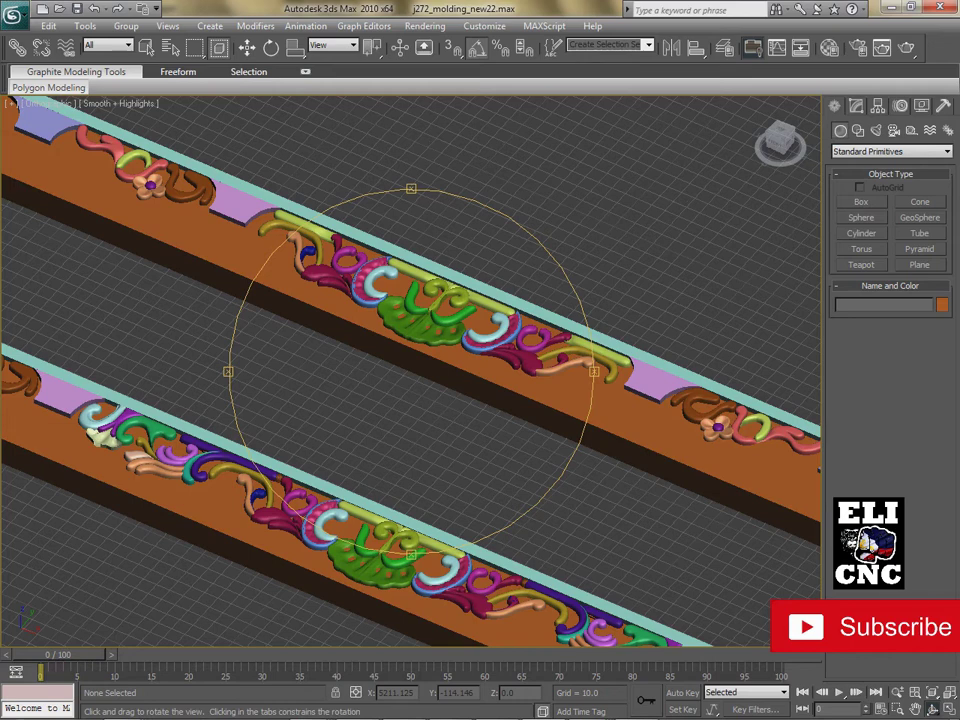
pyautogui.moveTo(440, 380); pyautogui.dragTo(305, 378)
pyautogui.moveTo(400, 370); pyautogui.dragTo(108, 476)
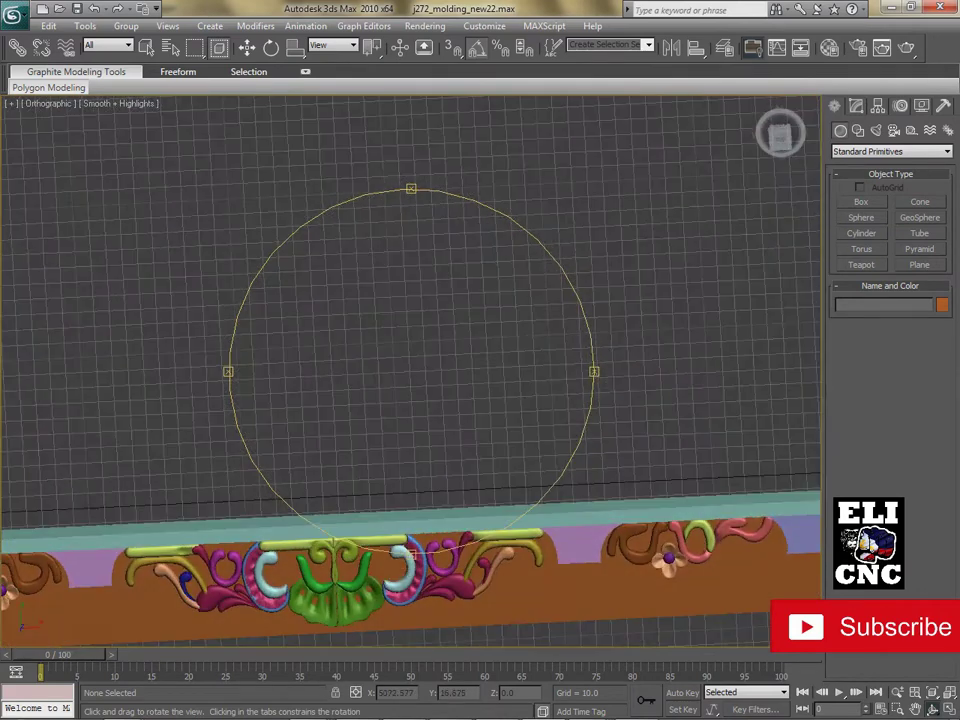
# Step: Examine the carvings along both moldings from the top and near the top, including the arched cutouts, flowers and central shells
pyautogui.click(780, 137)
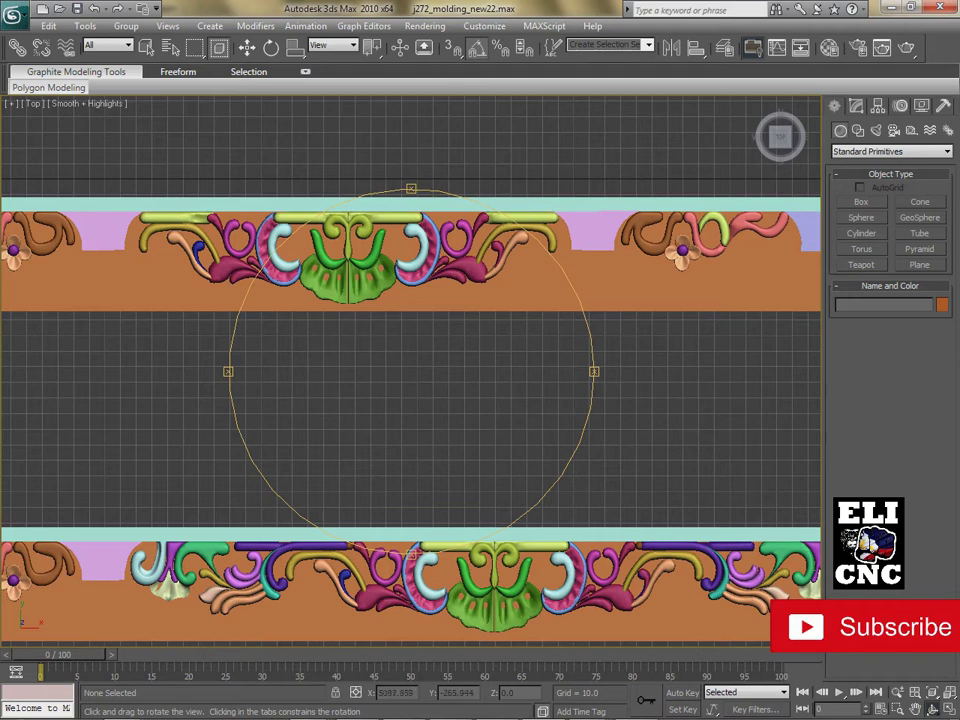
pyautogui.moveTo(411, 428); pyautogui.dragTo(392, 408)
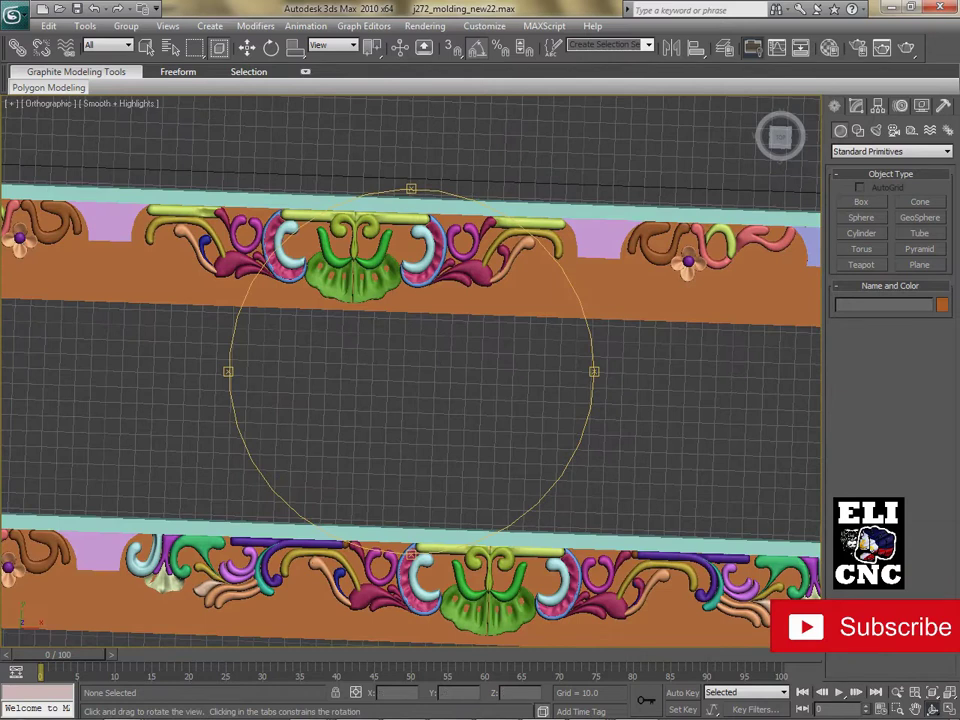
pyautogui.moveTo(392, 408); pyautogui.dragTo(619, 412, button='middle')
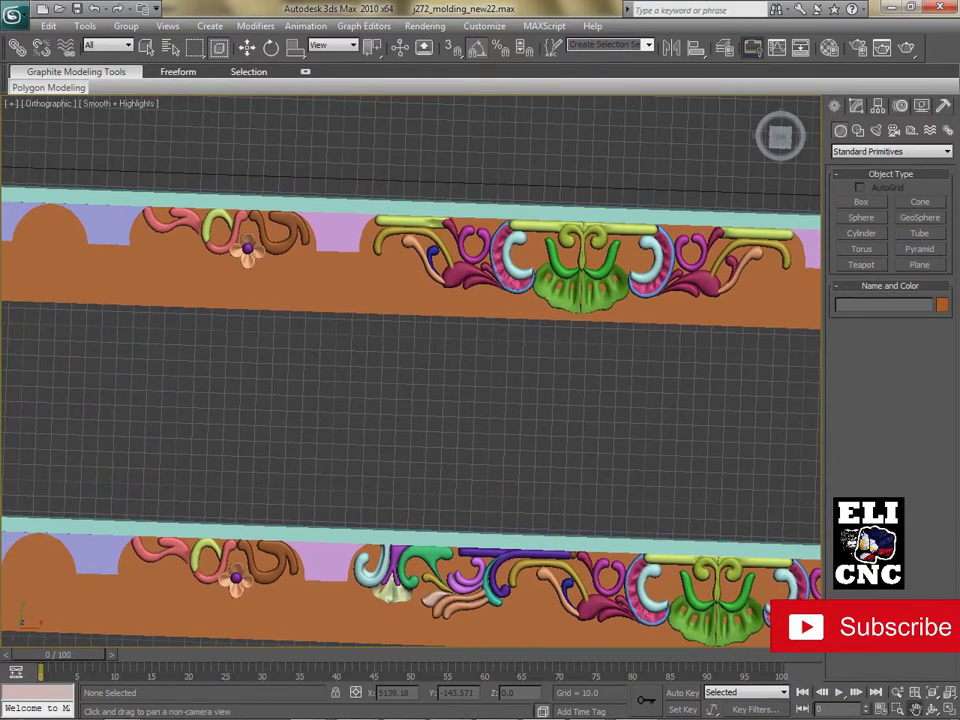
pyautogui.moveTo(619, 412); pyautogui.dragTo(396, 373, button='middle')
pyautogui.moveTo(689, 408); pyautogui.dragTo(463, 363, button='middle')
pyautogui.moveTo(330, 357); pyautogui.dragTo(821, 395, button='middle')
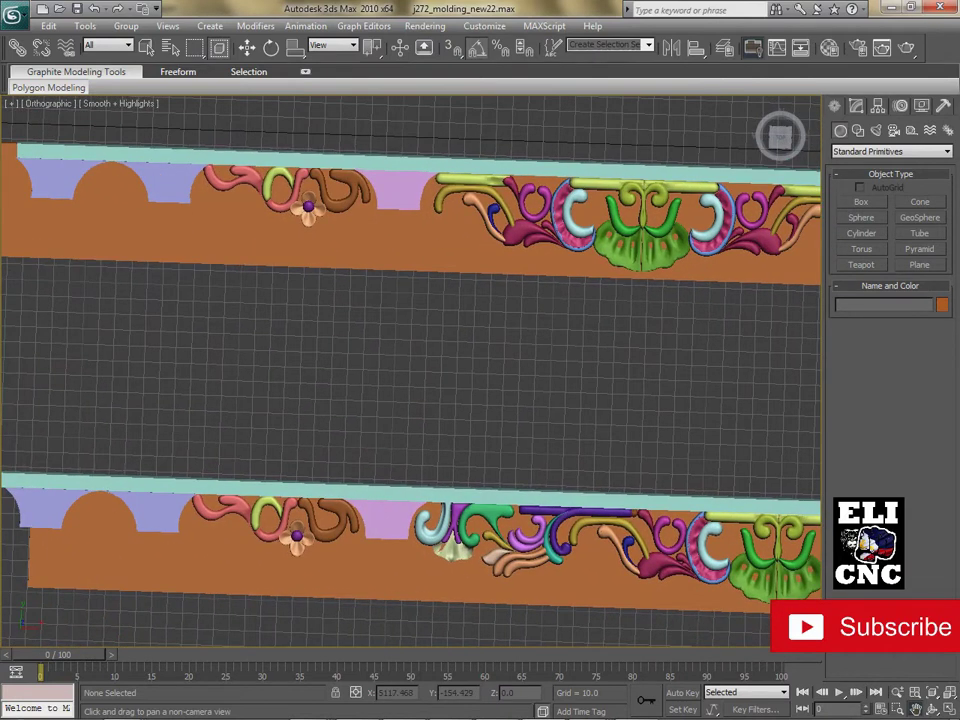
pyautogui.moveTo(500, 380); pyautogui.dragTo(284, 392, button='middle')
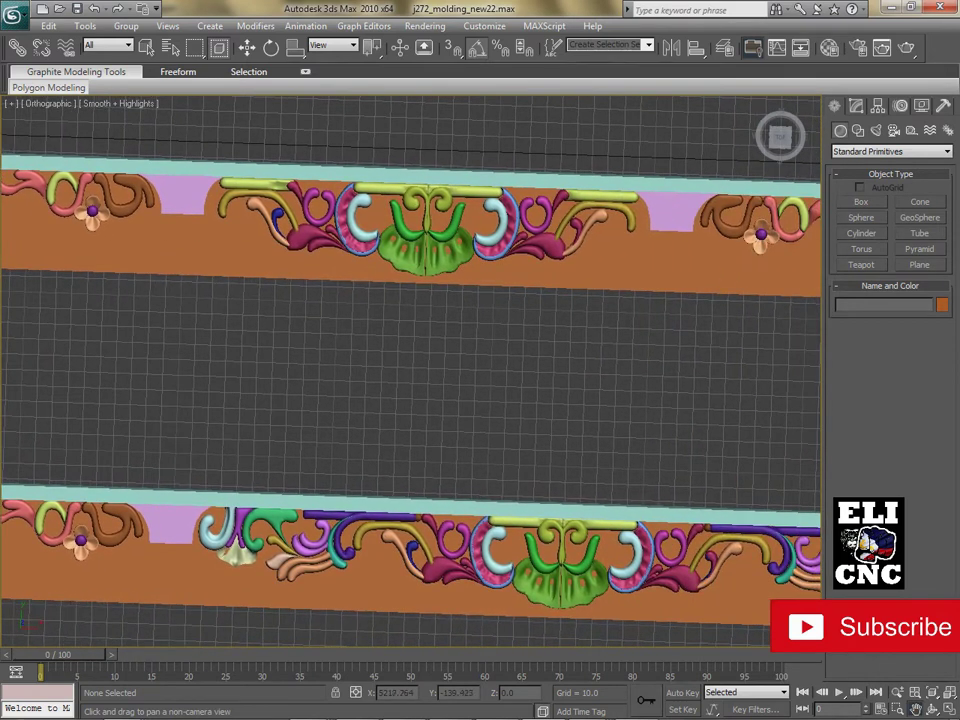
pyautogui.moveTo(450, 390); pyautogui.dragTo(410, 381, button='middle')
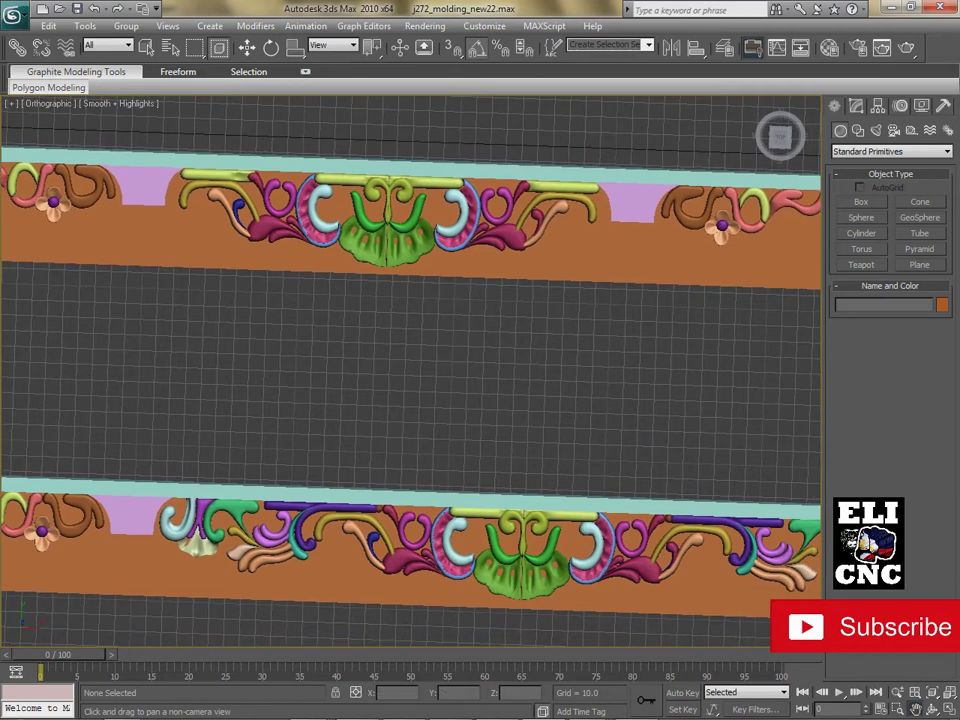
# Step: Inspect the relief height of both moldings from low oblique angles, covering the front faces, end profiles and rear edges
pyautogui.click(932, 709)
pyautogui.moveTo(450, 400); pyautogui.dragTo(363, 307)
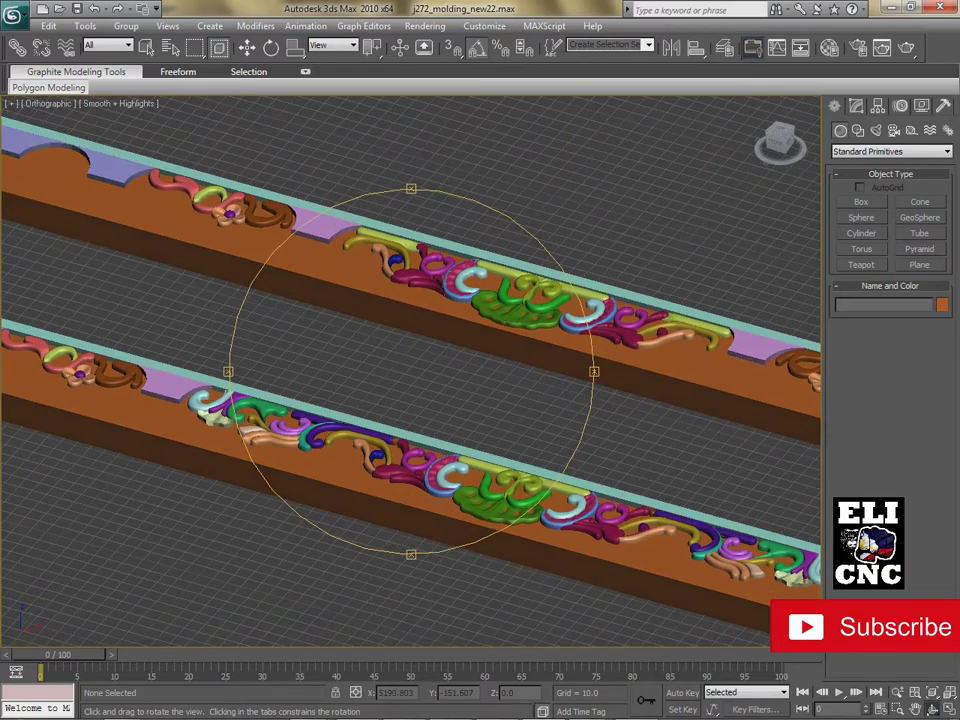
pyautogui.moveTo(363, 307); pyautogui.dragTo(300, 310)
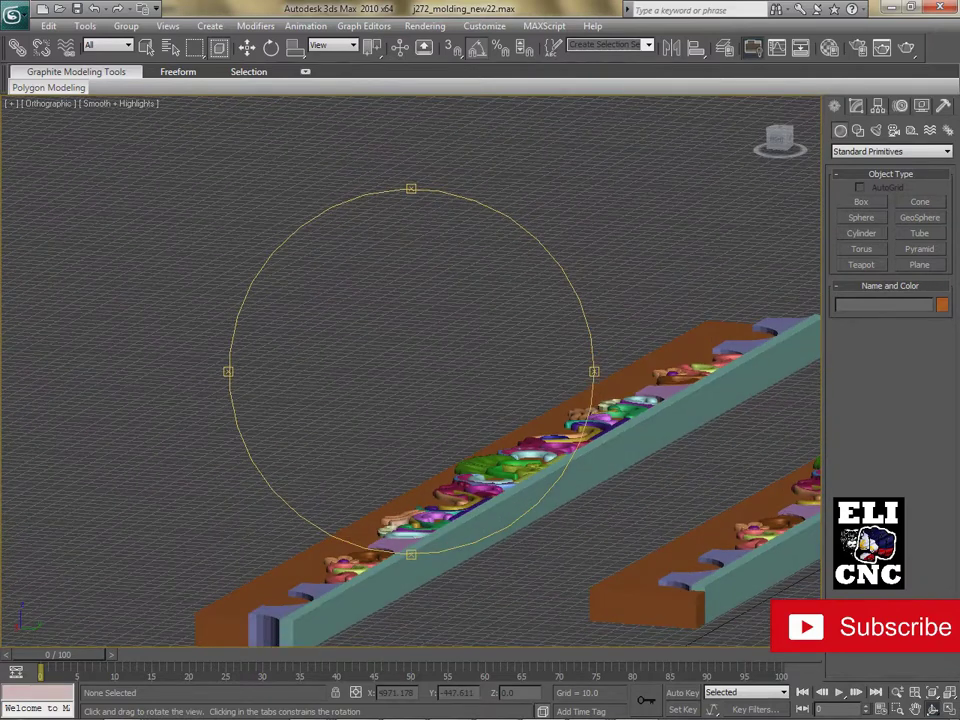
pyautogui.moveTo(350, 512)
pyautogui.mouseDown()
pyautogui.moveTo(262, 516)
pyautogui.moveTo(351, 513)
pyautogui.mouseUp()
pyautogui.moveTo(390, 430); pyautogui.dragTo(362, 488)
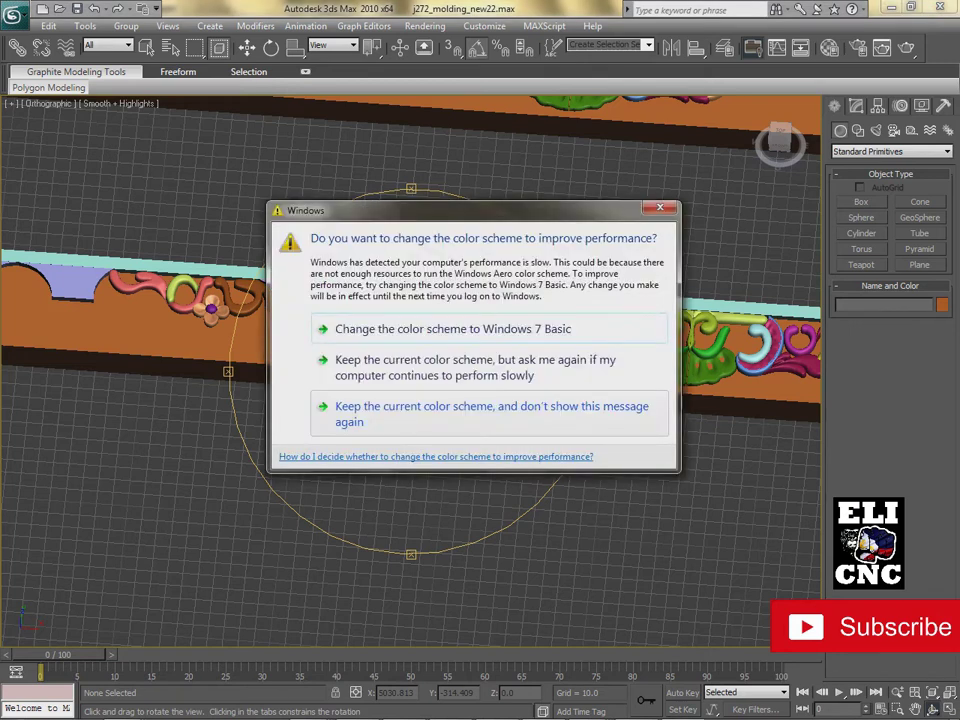
# Step: Keep the current Windows color scheme without showing the message again, and inspect the shorter molding's central shell and rear edge up close
pyautogui.click(490, 414)
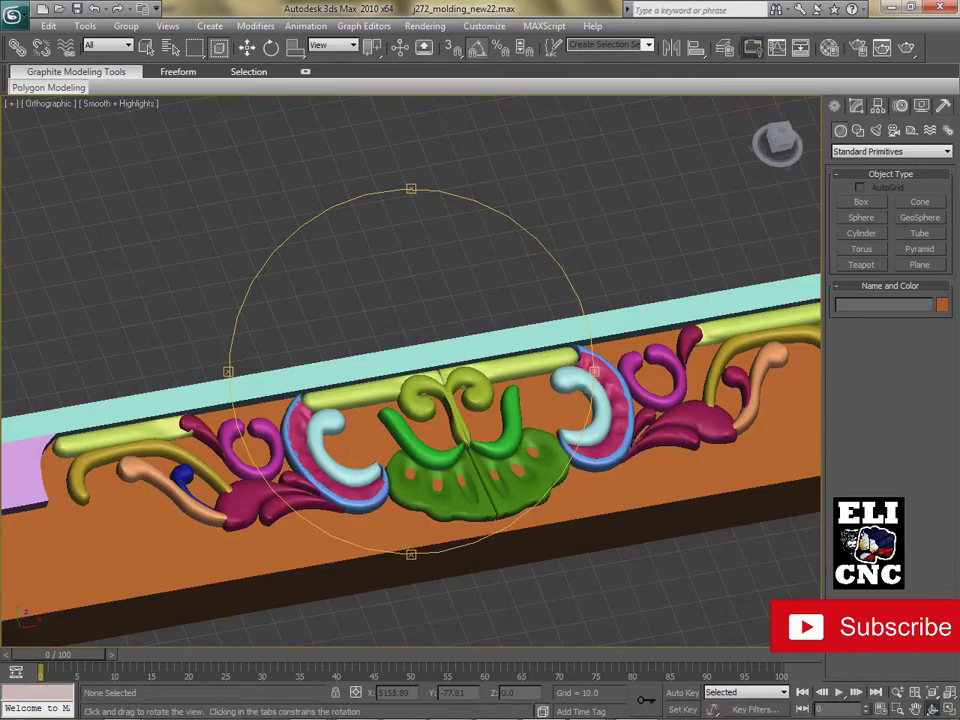
pyautogui.moveTo(480, 518); pyautogui.dragTo(400, 478)
pyautogui.moveTo(440, 420); pyautogui.dragTo(408, 368)
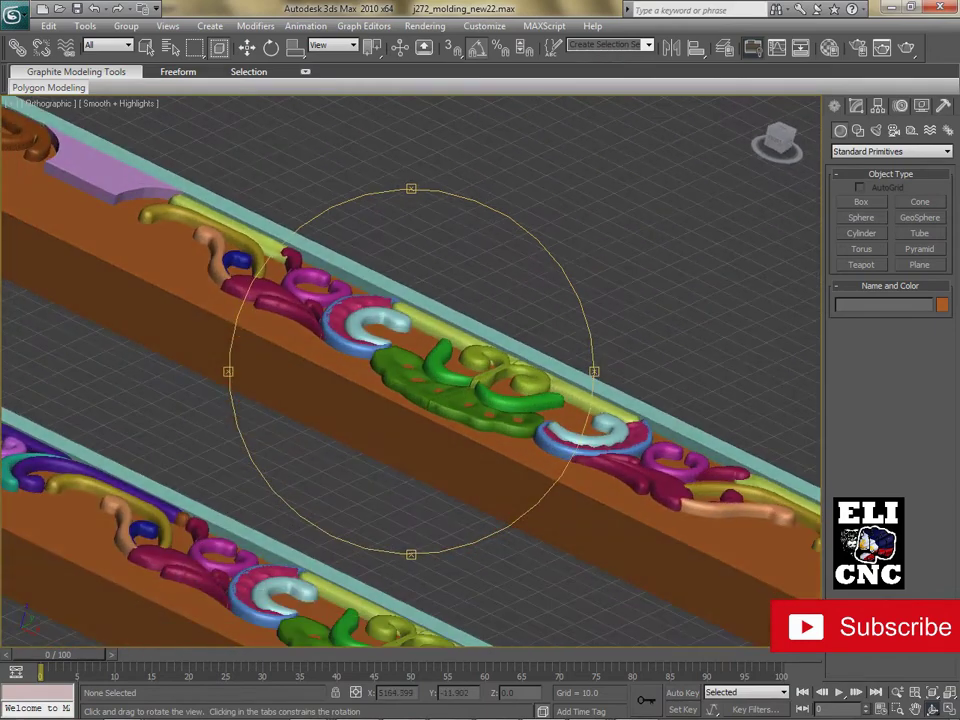
pyautogui.moveTo(430, 400); pyautogui.dragTo(330, 400)
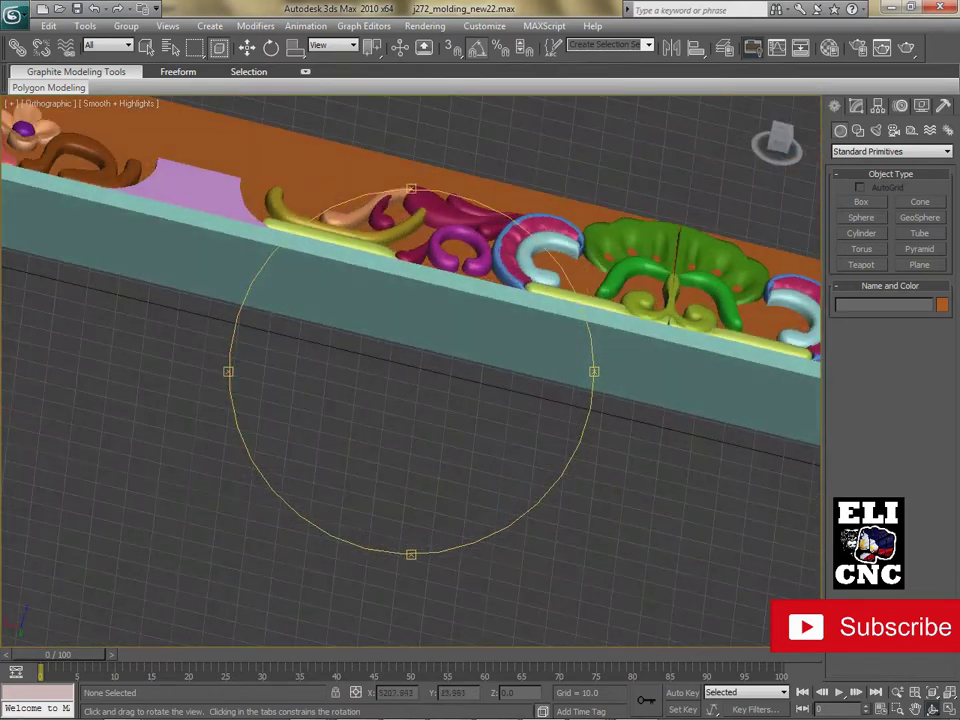
# Step: Review both moldings at full length, first at a slight tilt and then straight from the top
pyautogui.scroll(-9, 411, 371)
pyautogui.moveTo(430, 365); pyautogui.dragTo(175, 455)
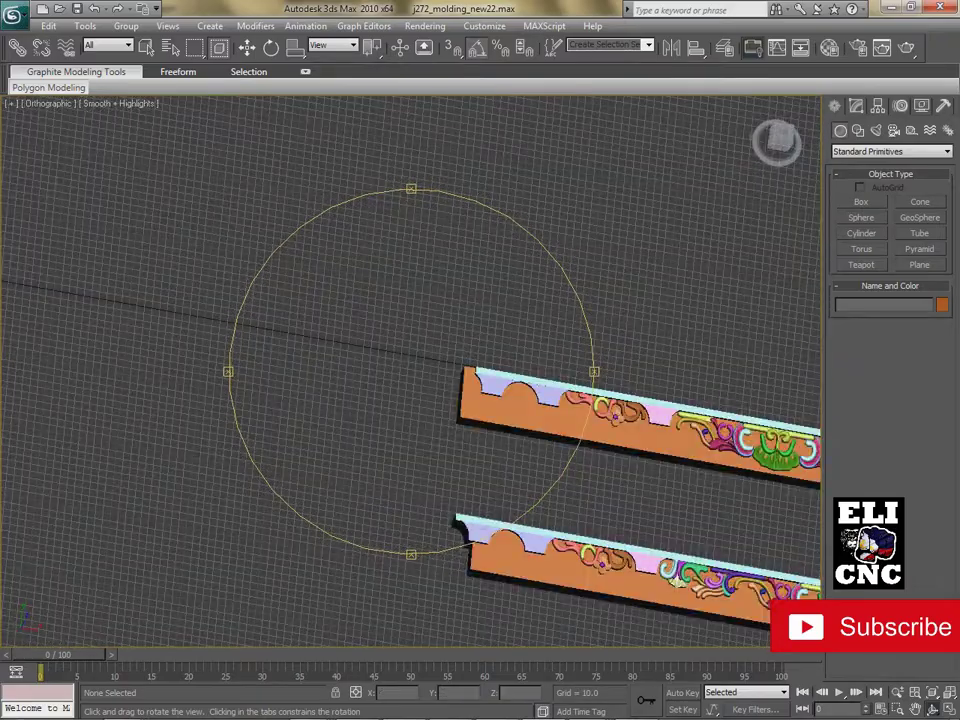
pyautogui.hotkey('ctrl', 'p')
pyautogui.moveTo(600, 420); pyautogui.dragTo(162, 295, button='middle')
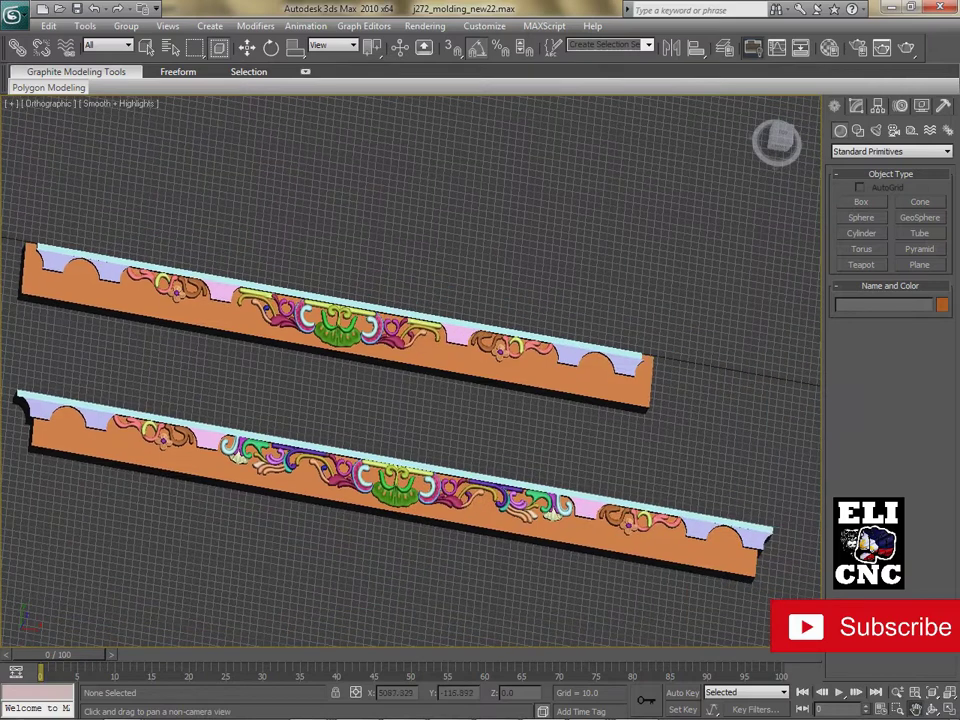
pyautogui.moveTo(400, 400); pyautogui.dragTo(392, 430, button='middle')
pyautogui.press('t')
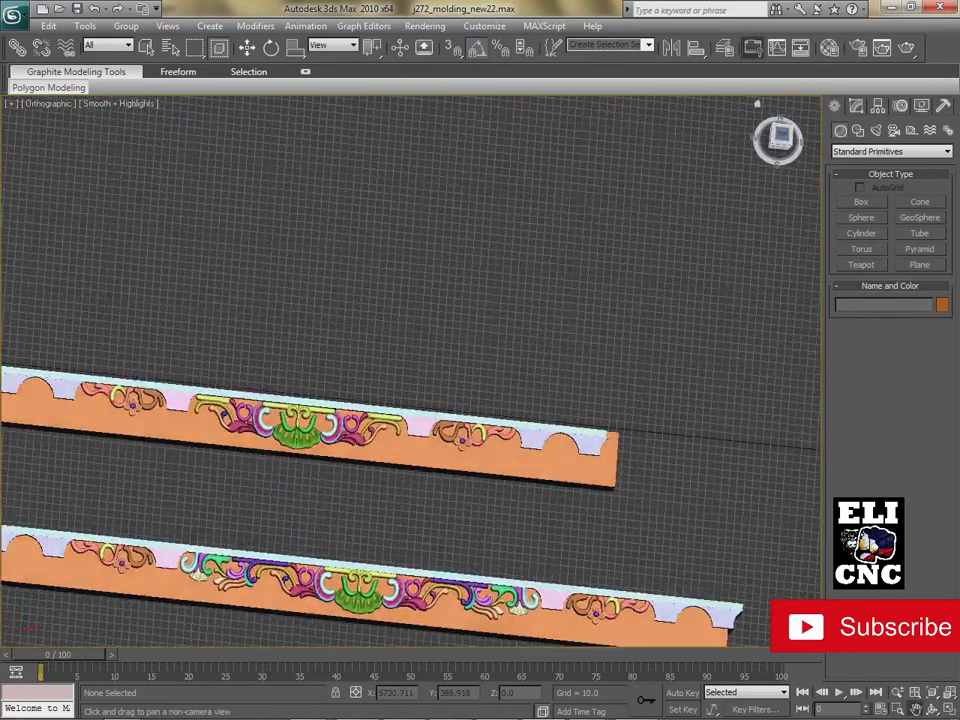
pyautogui.moveTo(400, 490); pyautogui.dragTo(522, 300, button='middle')
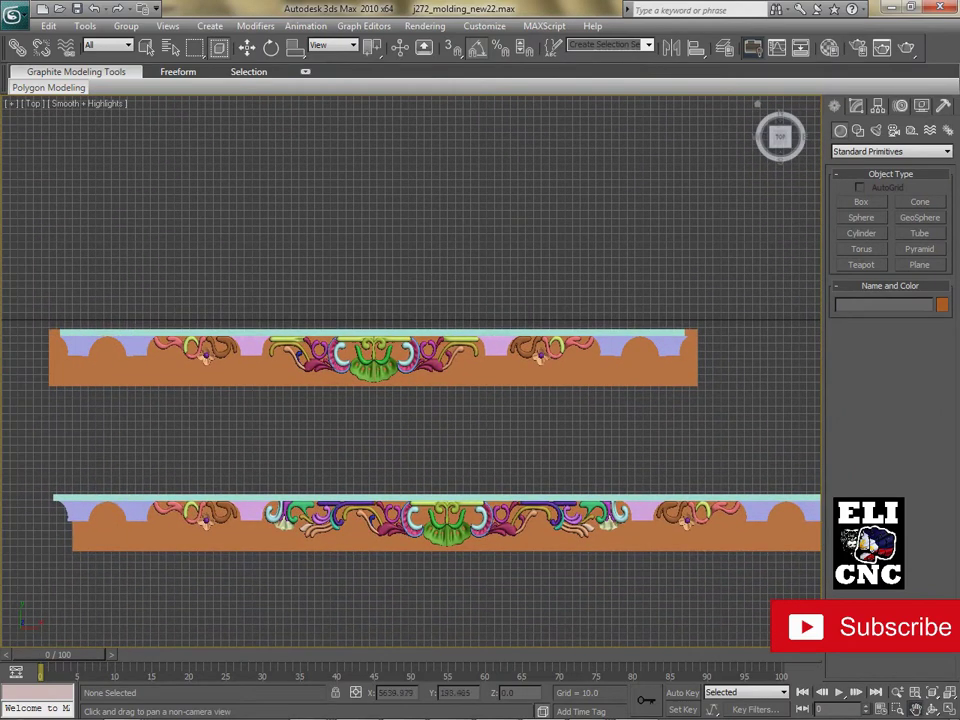
pyautogui.moveTo(612, 494); pyautogui.dragTo(586, 490, button='middle')
# Step: Inspect the raised ornaments and rear edges of both moldings obliquely from the front and back
pyautogui.keyDown('alt'); pyautogui.moveTo(700, 530); pyautogui.dragTo(598, 480, button='middle'); pyautogui.keyUp('alt')
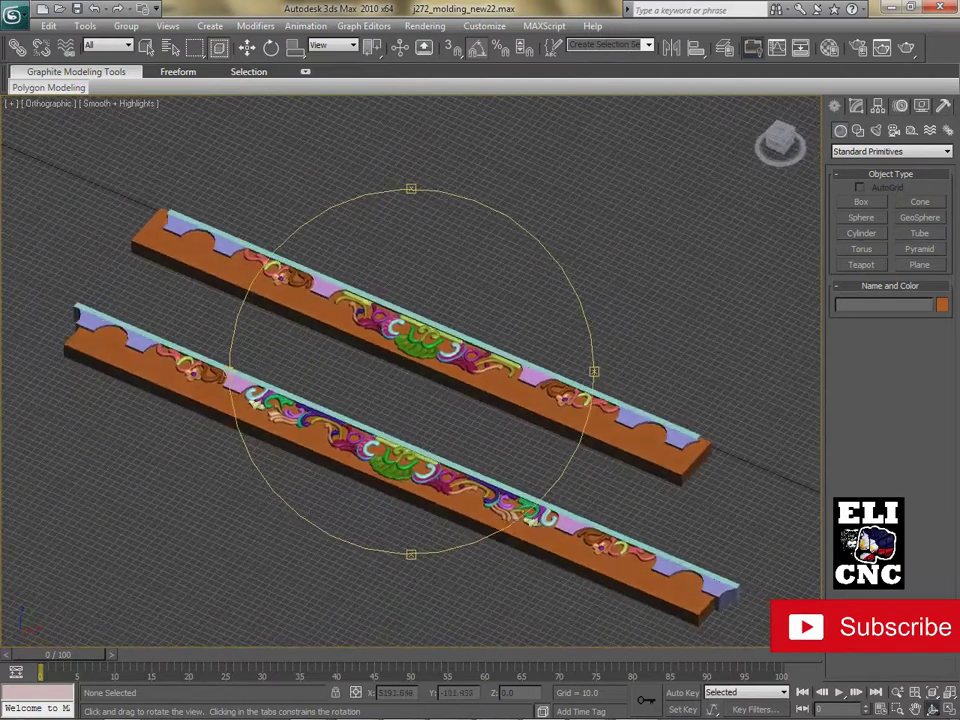
pyautogui.scroll(3, 405, 368)
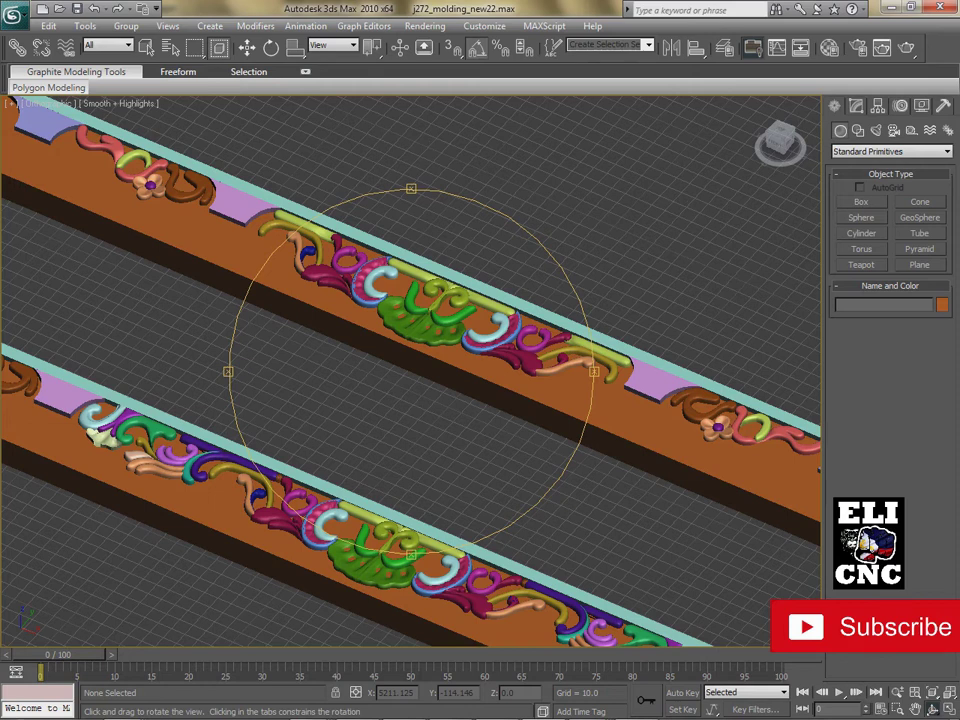
pyautogui.moveTo(340, 520); pyautogui.dragTo(100, 482)
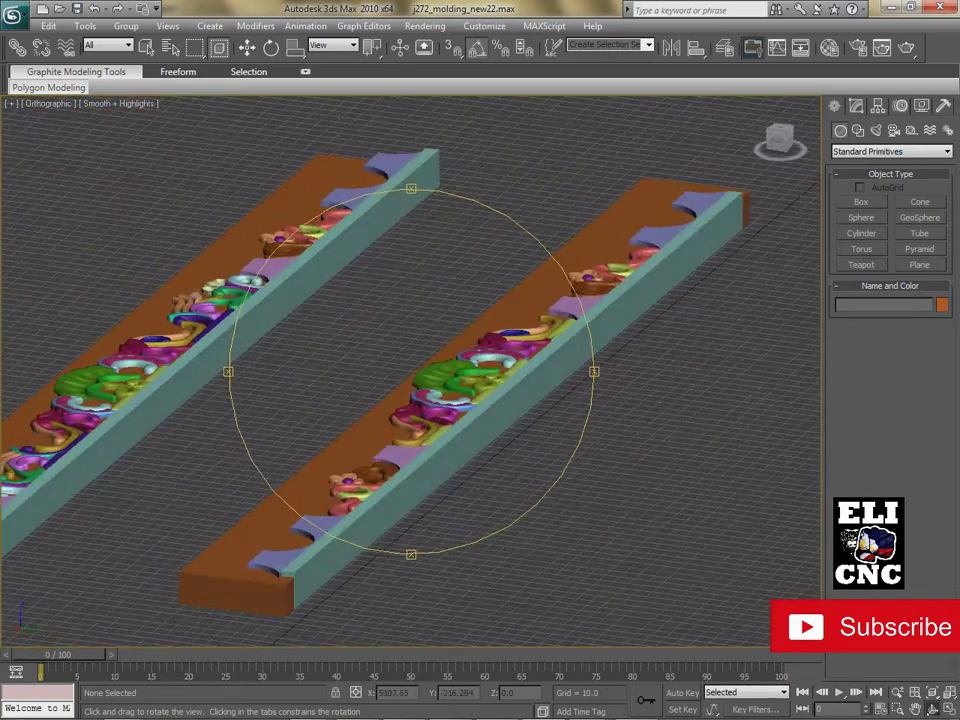
pyautogui.moveTo(340, 420); pyautogui.dragTo(325, 470)
pyautogui.moveTo(297, 513); pyautogui.dragTo(630, 505)
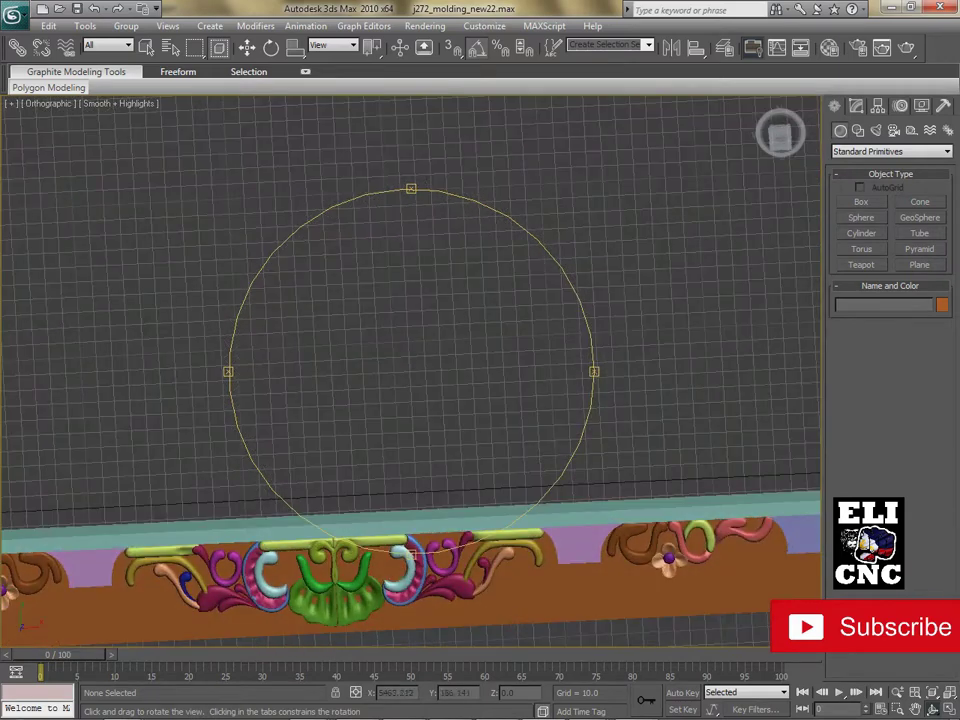
# Step: Compare the central shells, scrollwork, flowers and arched cutouts of the two moldings from the top and near the top
pyautogui.press('t')
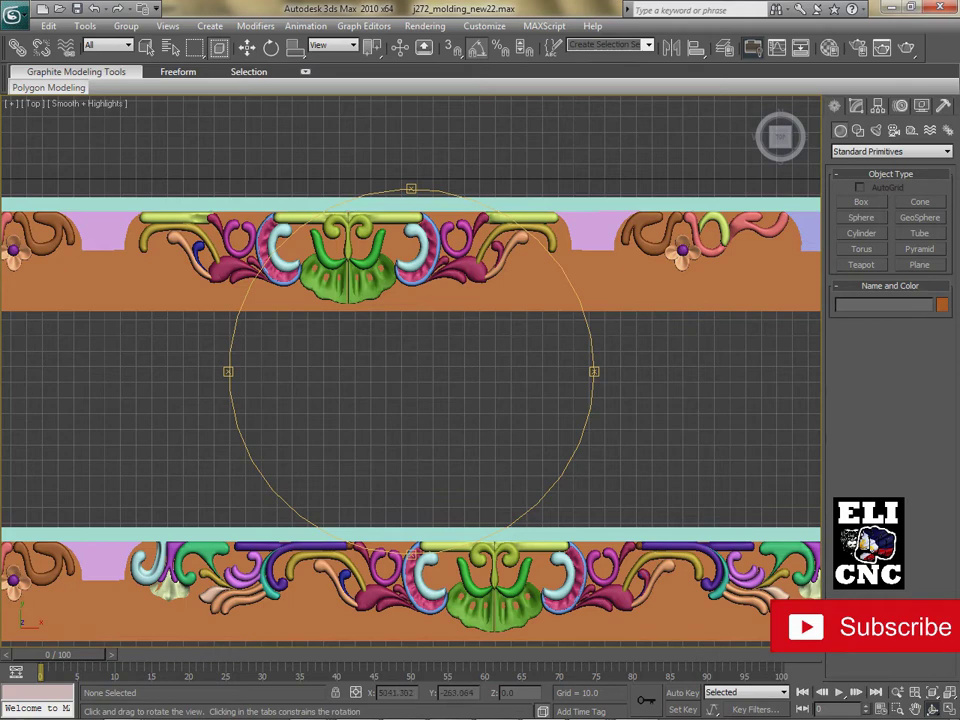
pyautogui.moveTo(411, 430)
pyautogui.mouseDown()
pyautogui.moveTo(477, 432)
pyautogui.moveTo(351, 428)
pyautogui.moveTo(424, 427)
pyautogui.moveTo(402, 427)
pyautogui.mouseUp()
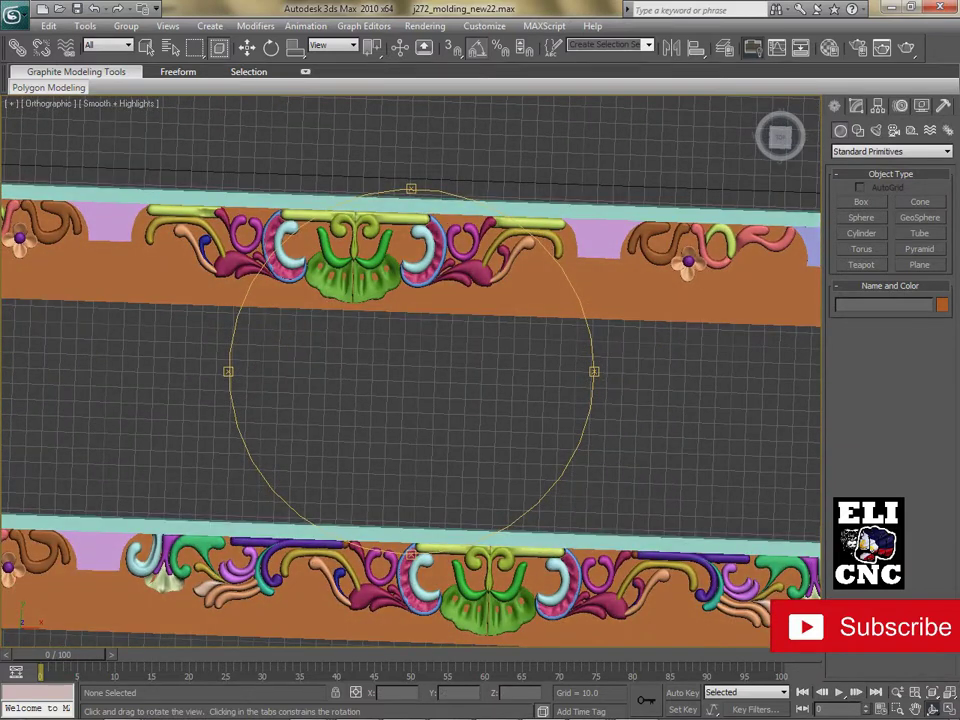
pyautogui.click(915, 708)
pyautogui.moveTo(480, 410); pyautogui.dragTo(706, 414)
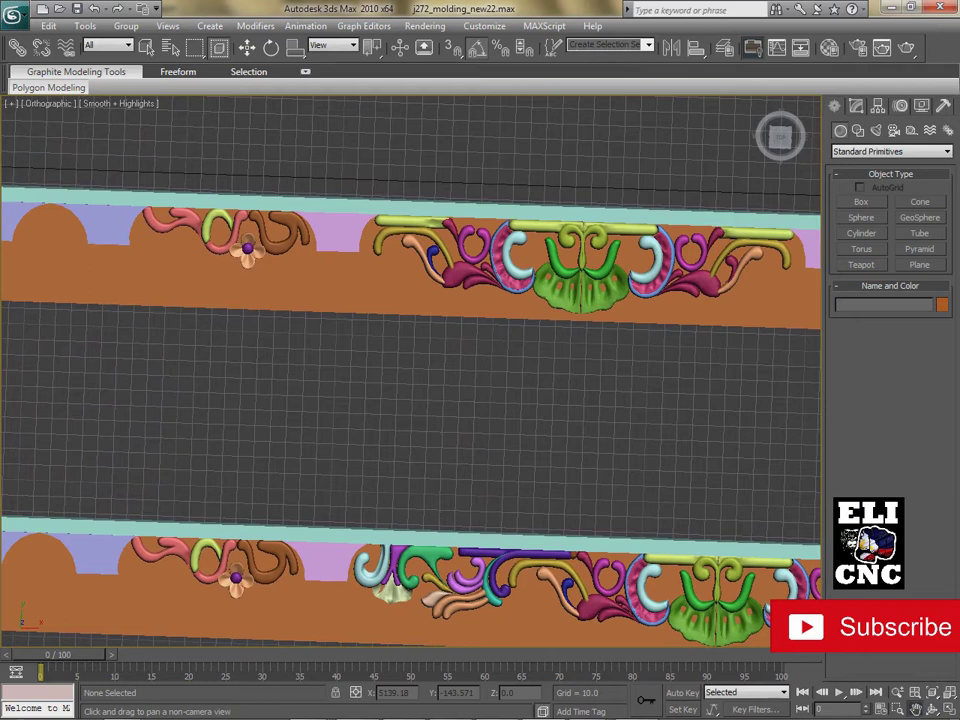
pyautogui.moveTo(706, 414); pyautogui.dragTo(779, 363)
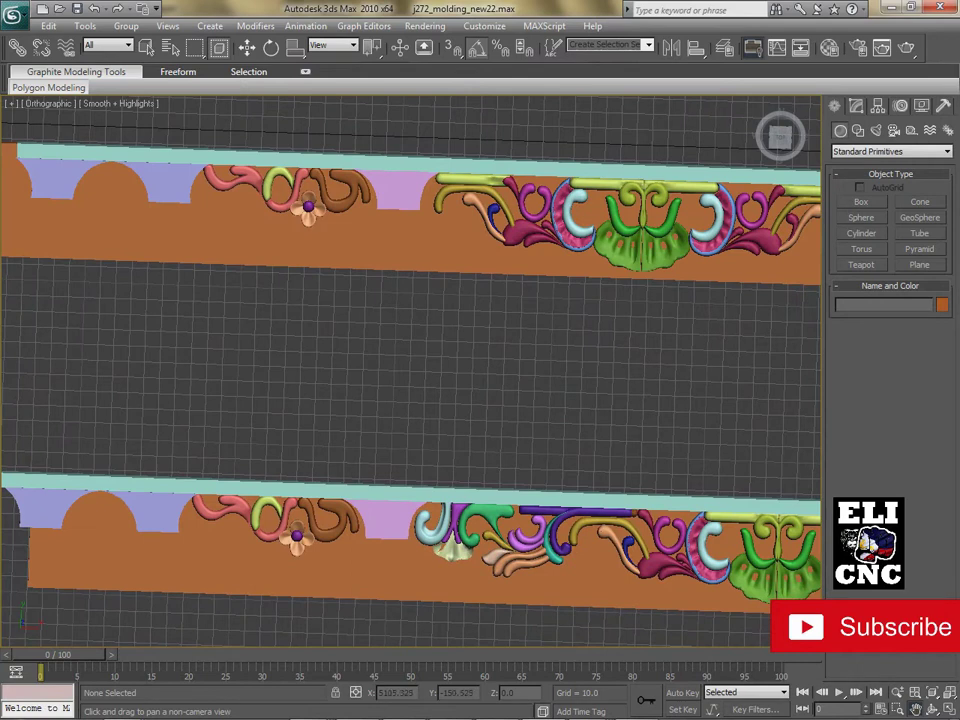
pyautogui.moveTo(560, 365); pyautogui.dragTo(344, 370)
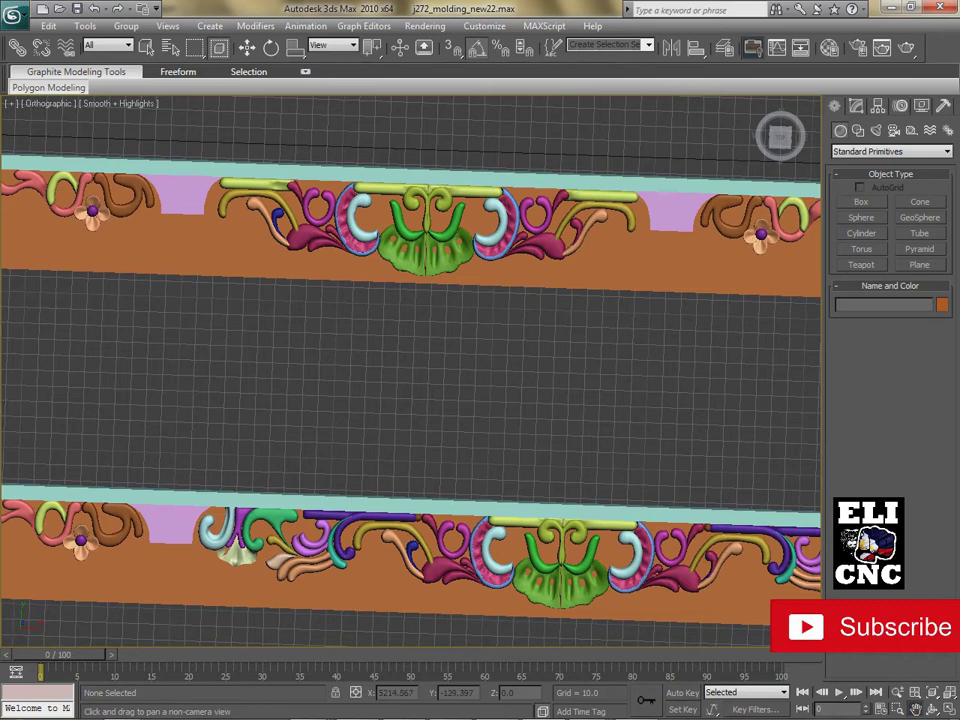
pyautogui.moveTo(420, 370); pyautogui.dragTo(381, 361, button='middle')
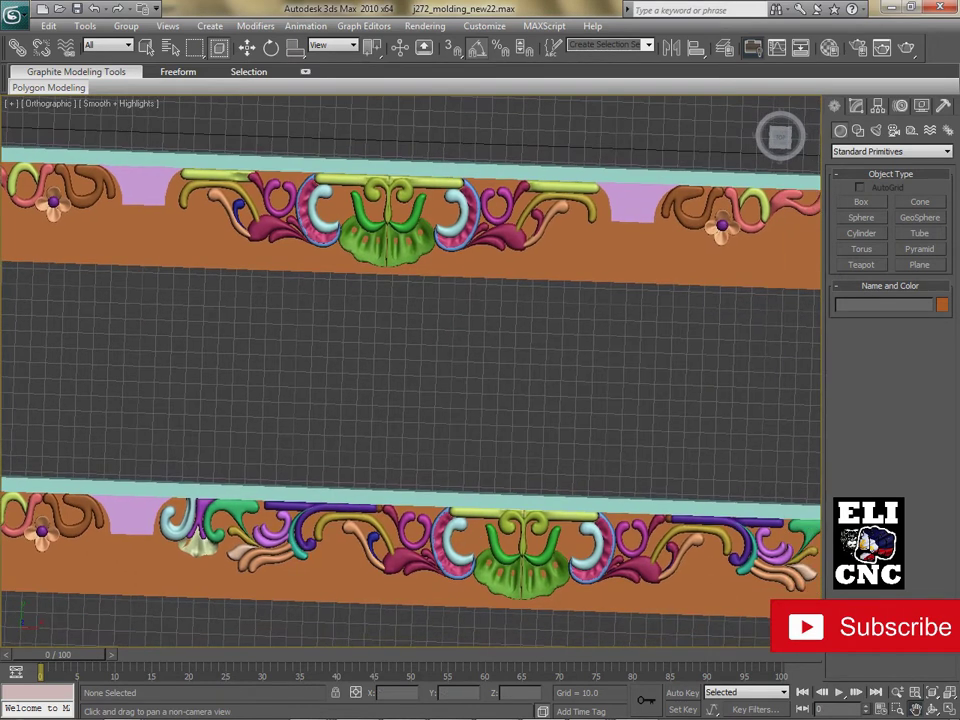
# Step: Examine the carving depth along both moldings from low front angles and the shorter molding's central shell up close
pyautogui.hotkey('ctrl', 'r')
pyautogui.moveTo(440, 400); pyautogui.dragTo(140, 385)
pyautogui.moveTo(240, 375); pyautogui.dragTo(669, 326)
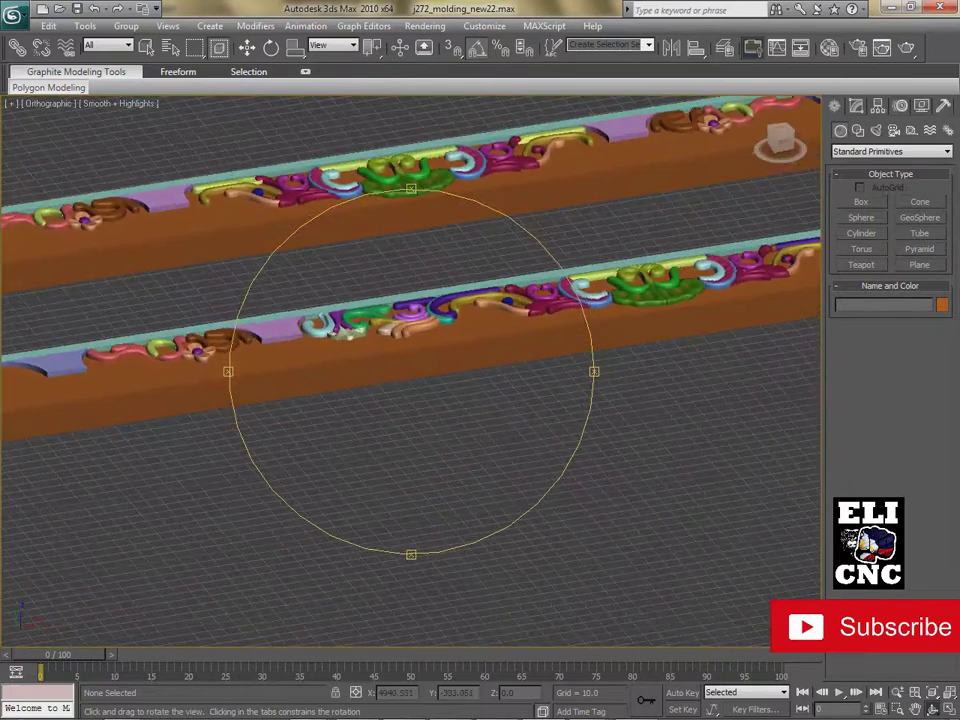
pyautogui.moveTo(594, 330); pyautogui.dragTo(545, 410)
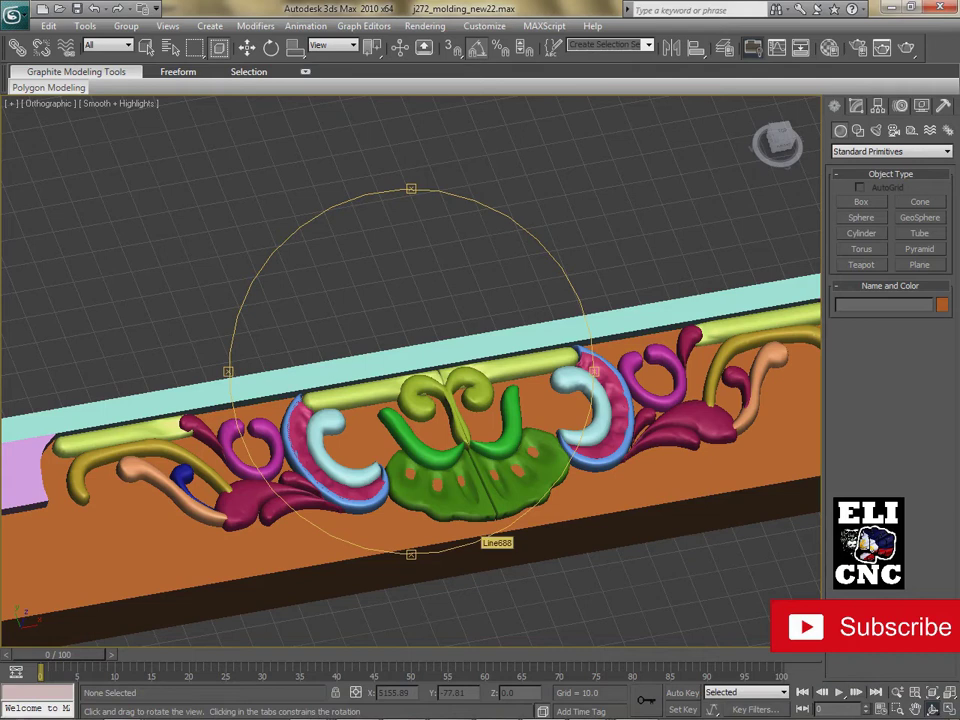
# Step: Inspect the shorter molding's shell ornament and rear edge closely, and the full lengths of both moldings at a slight tilt
pyautogui.moveTo(293, 520); pyautogui.dragTo(270, 545)
pyautogui.moveTo(440, 465); pyautogui.dragTo(262, 375)
pyautogui.moveTo(460, 380); pyautogui.dragTo(350, 425)
pyautogui.scroll(4, 411, 371)
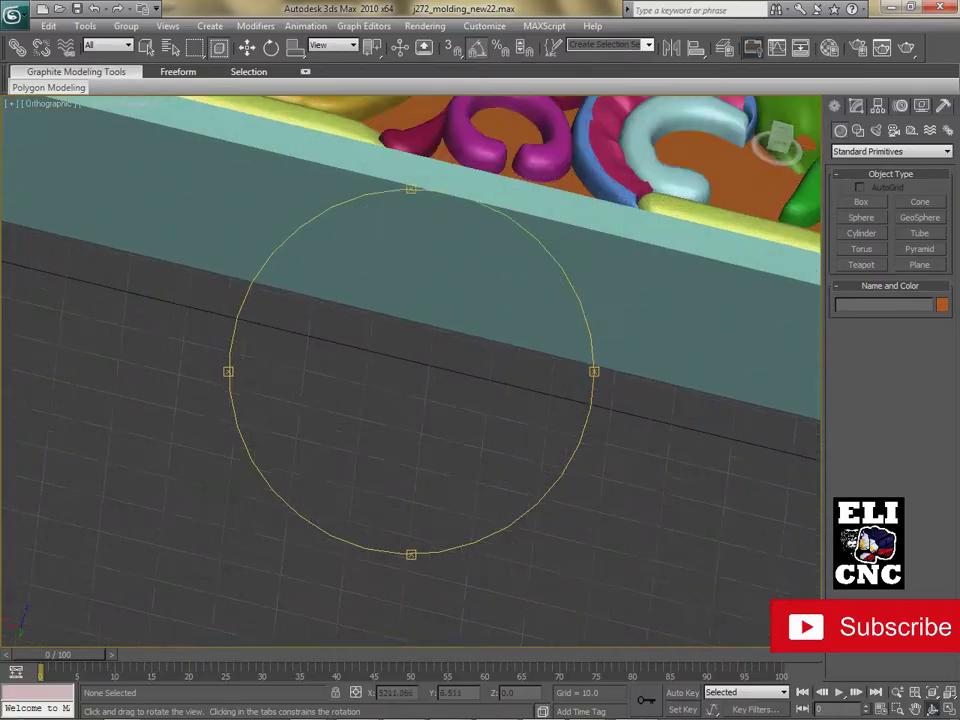
pyautogui.scroll(-11, 411, 371)
pyautogui.moveTo(470, 370); pyautogui.dragTo(450, 430)
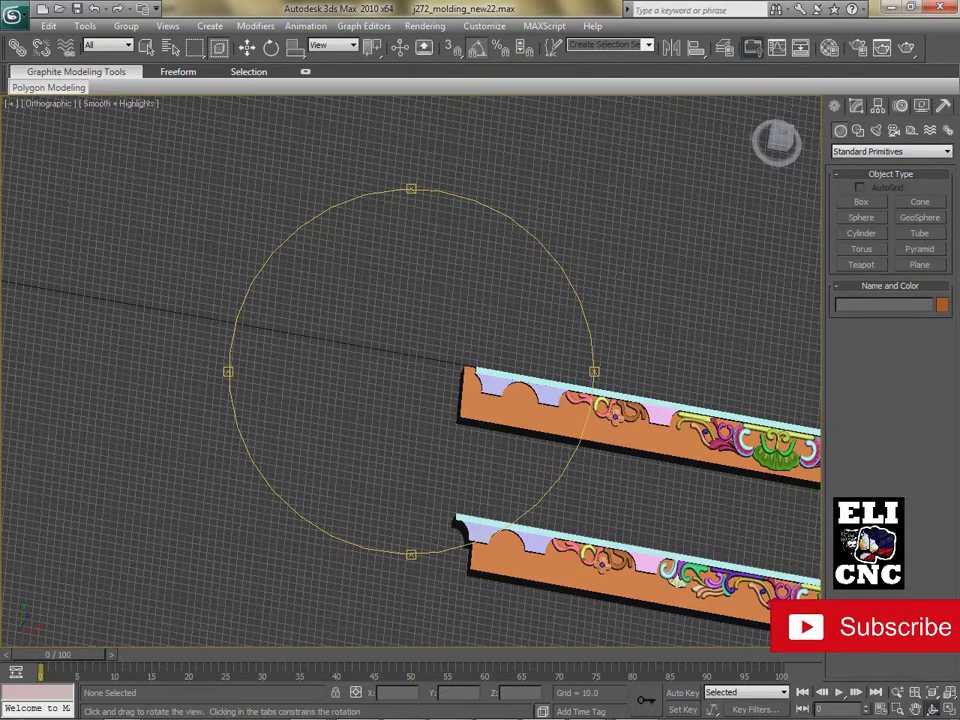
pyautogui.moveTo(690, 524); pyautogui.dragTo(242, 428, button='middle')
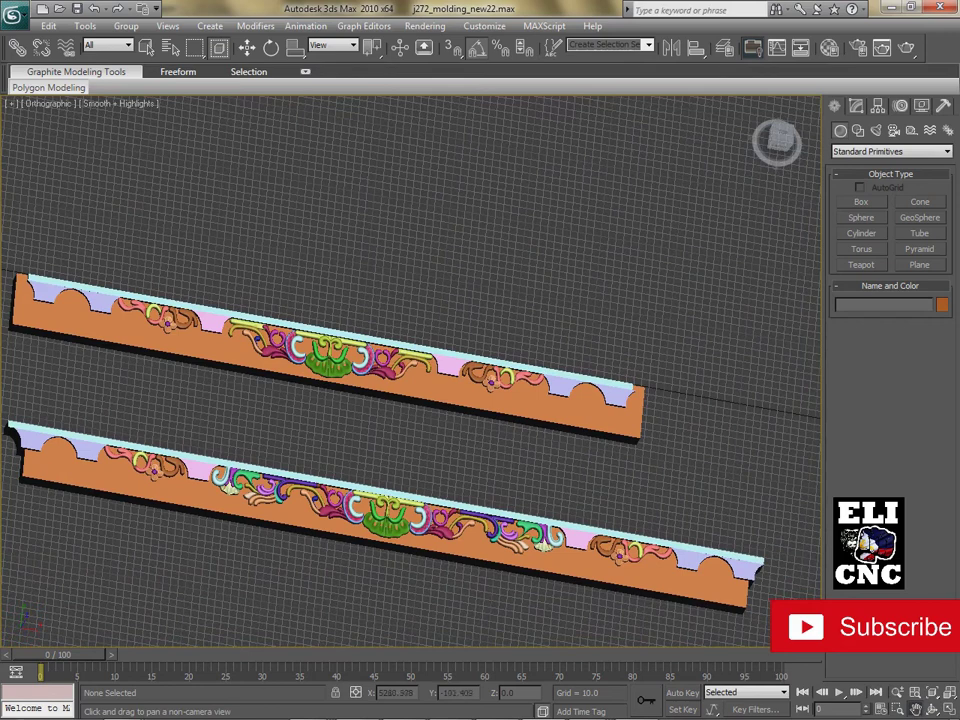
# Step: Inspect both moldings full length from the top and obliquely, and their central shell and scroll carvings up close
pyautogui.press('t')
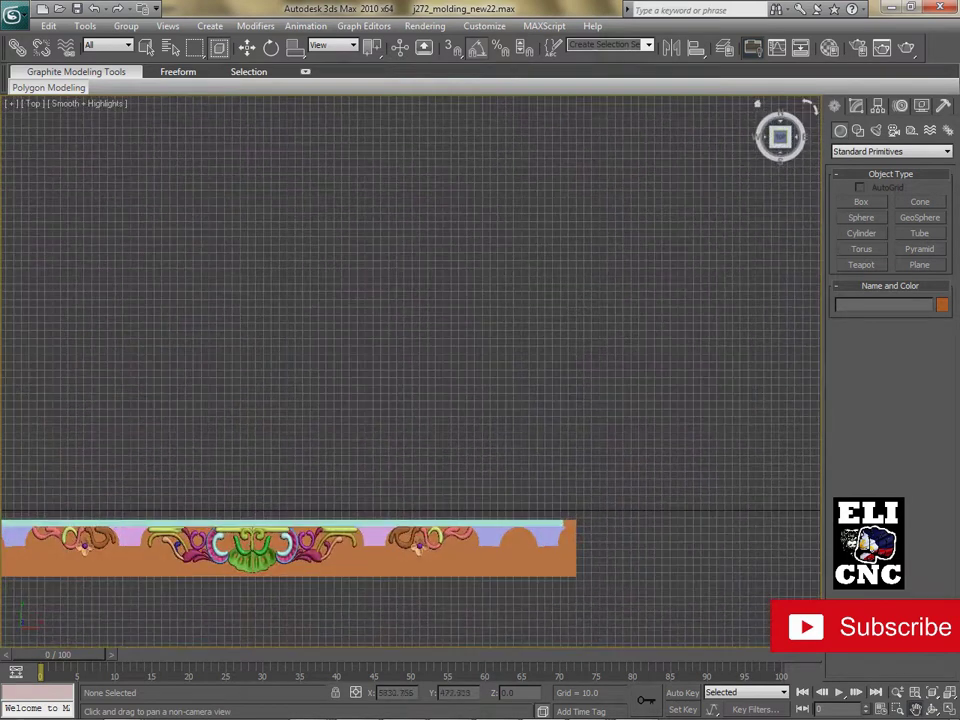
pyautogui.moveTo(417, 530); pyautogui.dragTo(537, 355, button='middle')
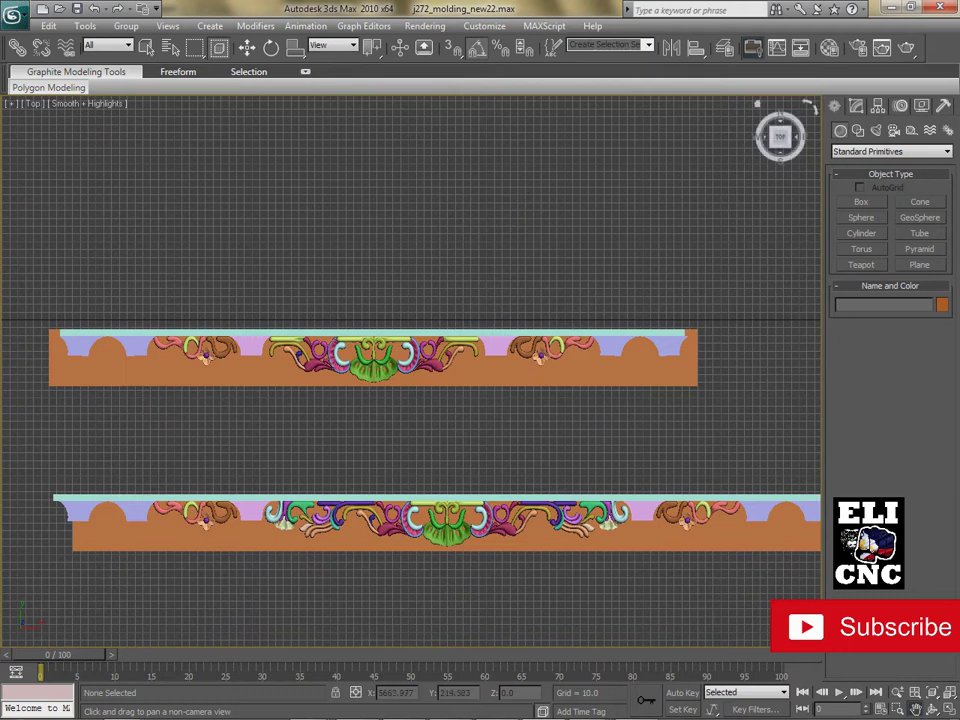
pyautogui.moveTo(557, 538); pyautogui.dragTo(532, 534, button='middle')
pyautogui.keyDown('alt'); pyautogui.moveTo(402, 497); pyautogui.dragTo(310, 486, button='middle'); pyautogui.keyUp('alt')
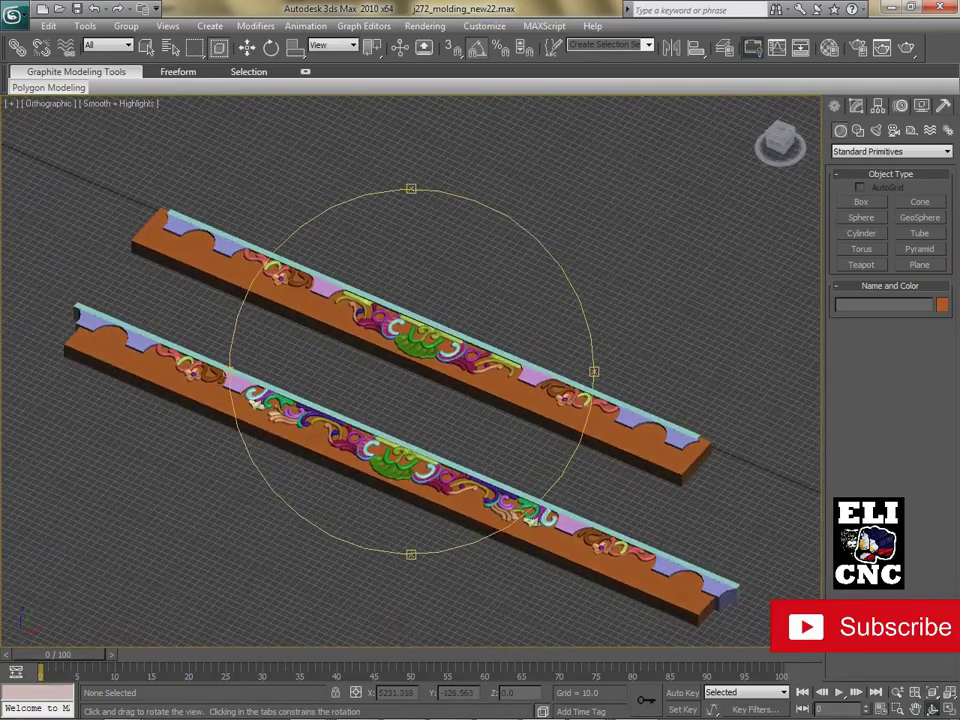
pyautogui.scroll(4, 310, 486)
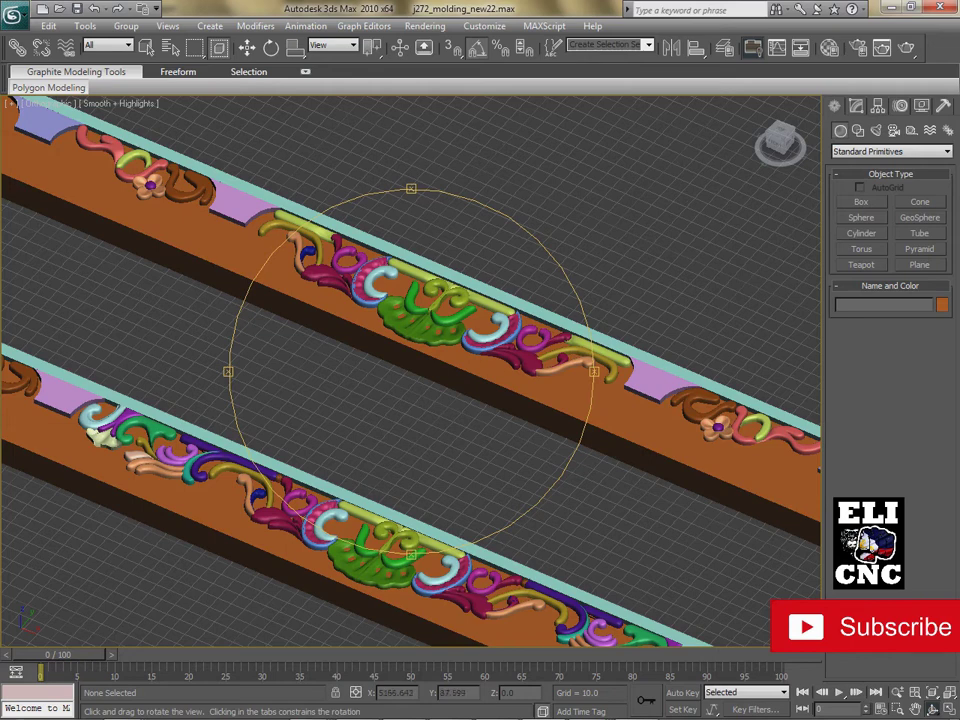
pyautogui.moveTo(440, 400); pyautogui.dragTo(295, 395)
pyautogui.moveTo(297, 513)
pyautogui.mouseDown()
pyautogui.moveTo(605, 513)
pyautogui.moveTo(560, 500)
pyautogui.mouseUp()
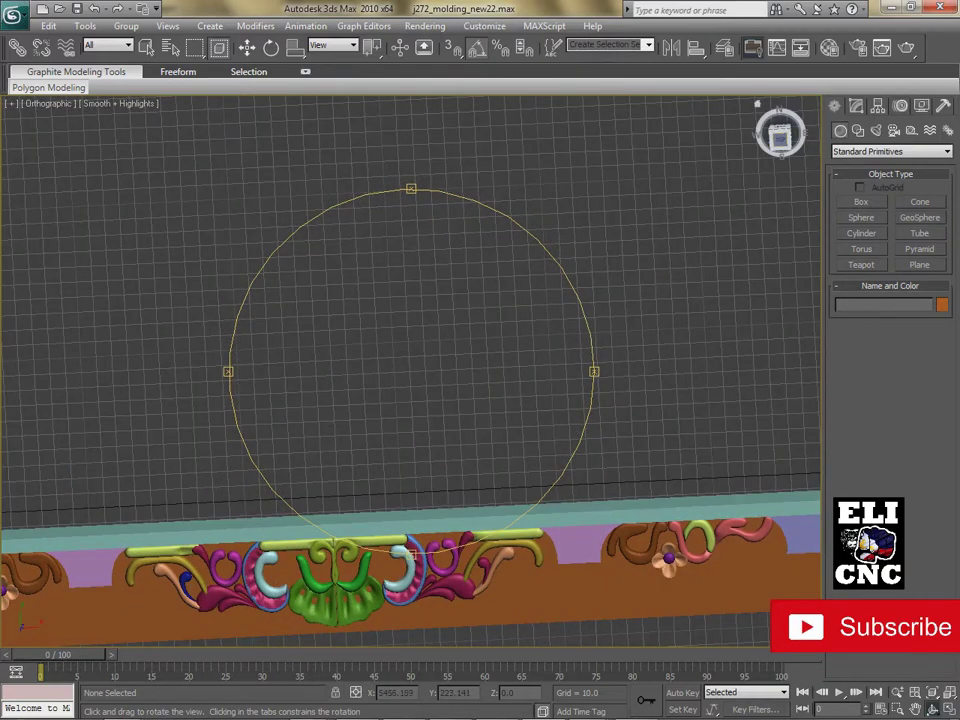
# Step: Compare the two moldings close up from the top and near the top, from the central shells to the arched end cutouts
pyautogui.press('t')
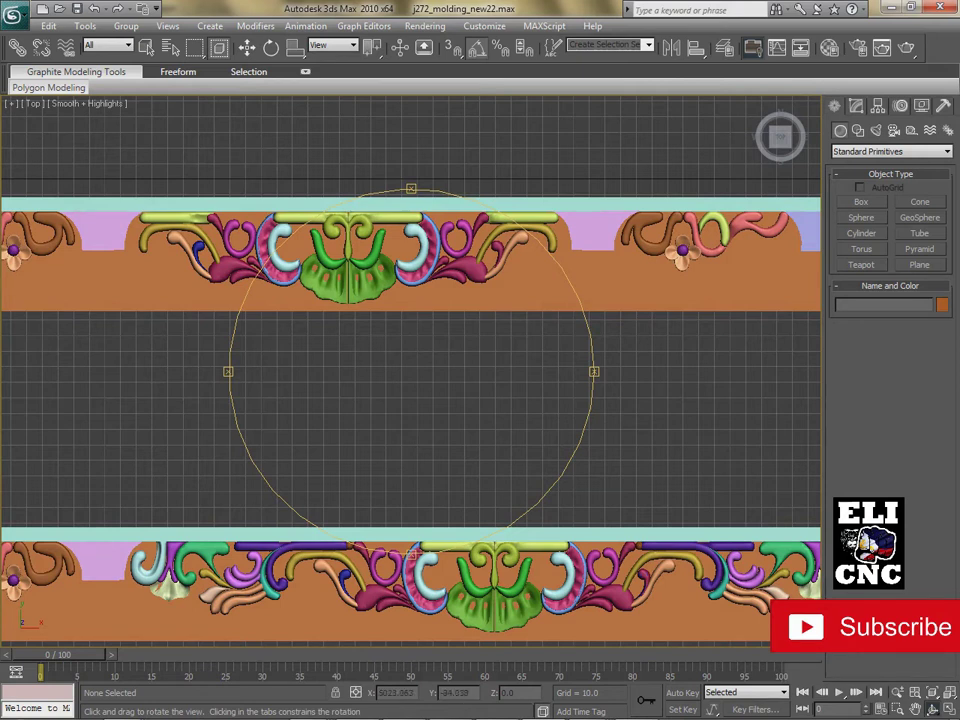
pyautogui.moveTo(420, 455); pyautogui.dragTo(391, 440)
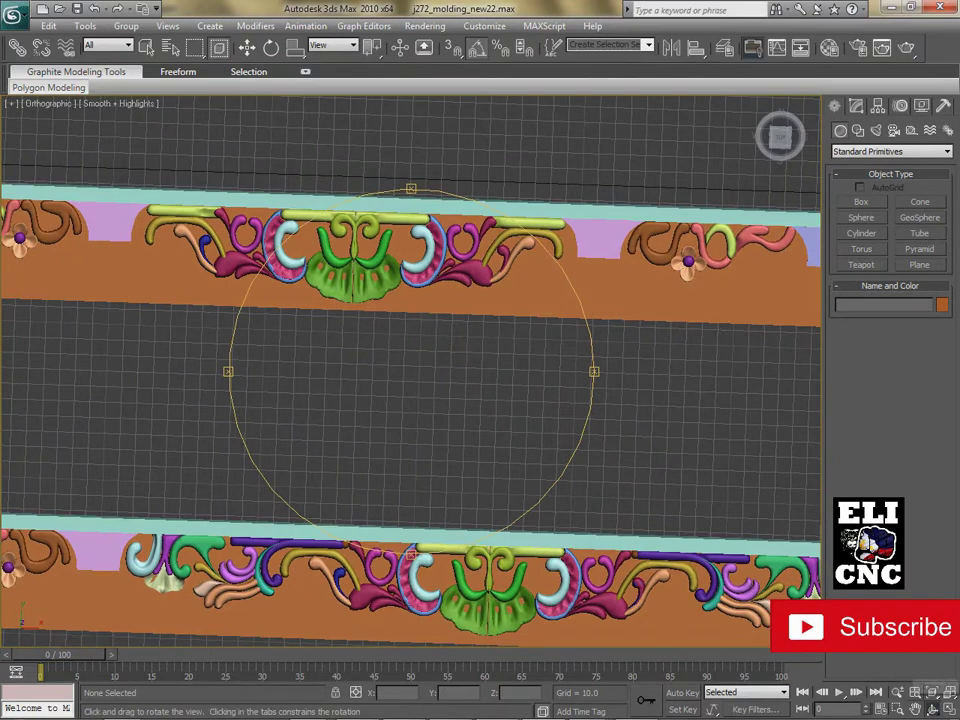
pyautogui.click(915, 709)
pyautogui.moveTo(440, 410); pyautogui.dragTo(668, 420)
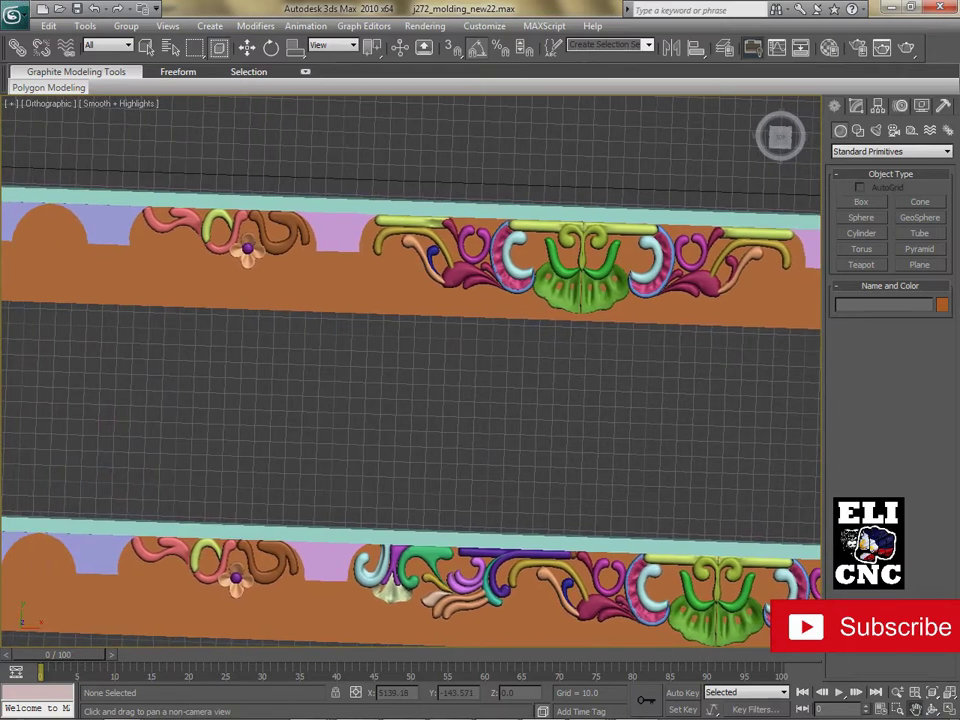
pyautogui.moveTo(668, 420); pyautogui.dragTo(764, 412)
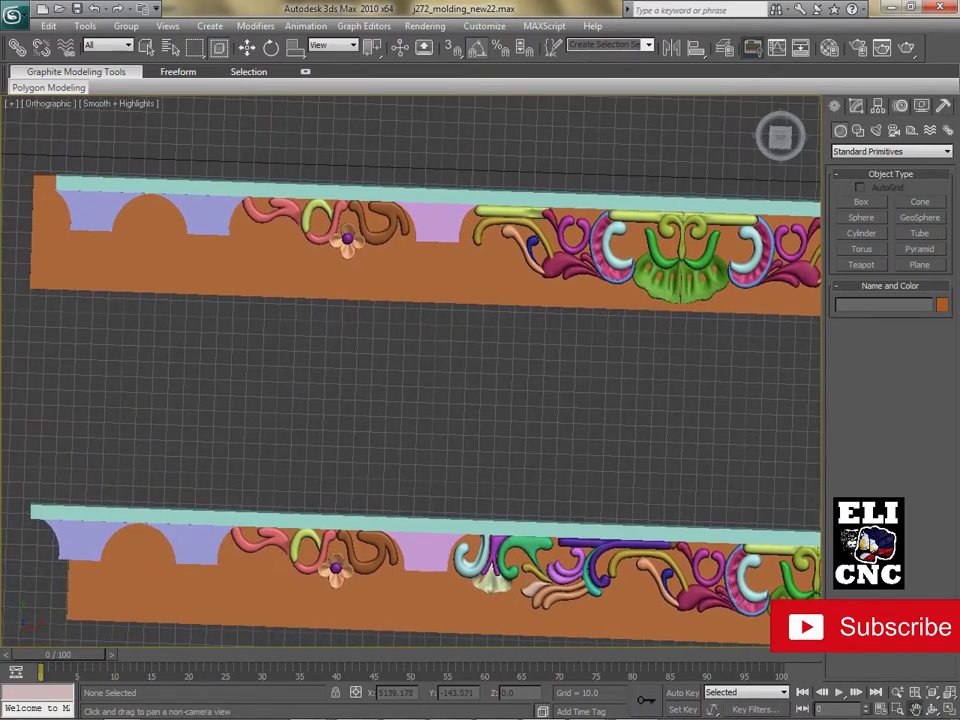